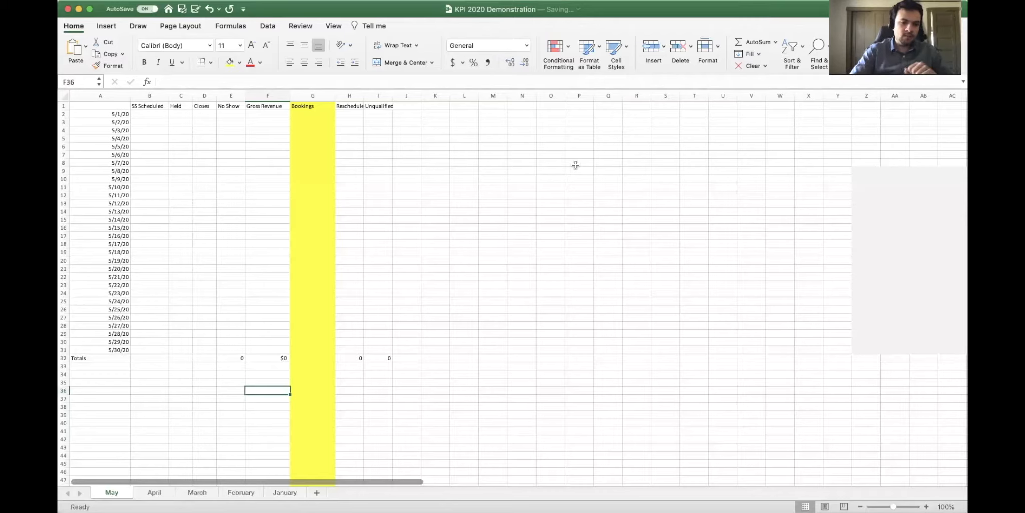
Step: Review the Totals row and the SS Scheduled, Held, Bookings and Rescheduled columns on the May sheet
{"action": "left_click", "coordinate": [64, 357]}
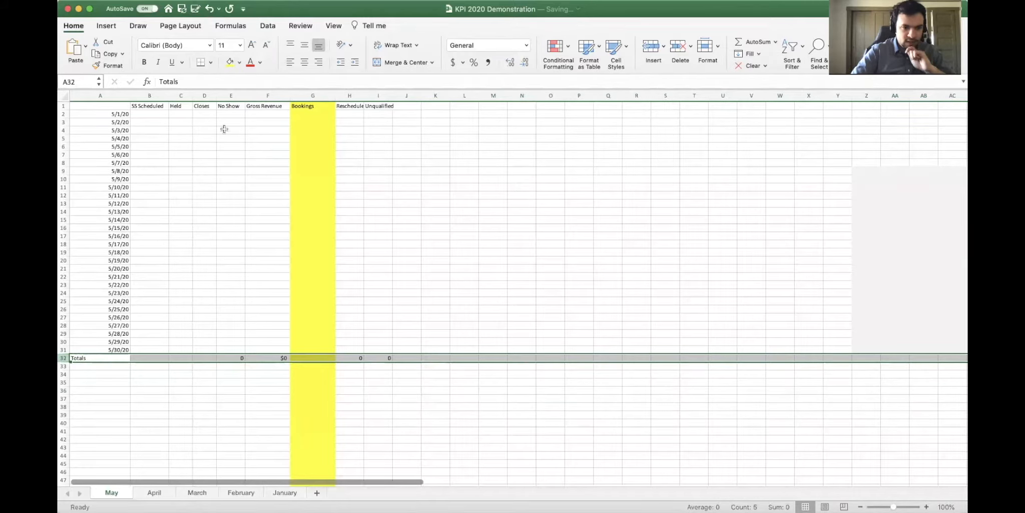
{"action": "left_click", "coordinate": [141, 96]}
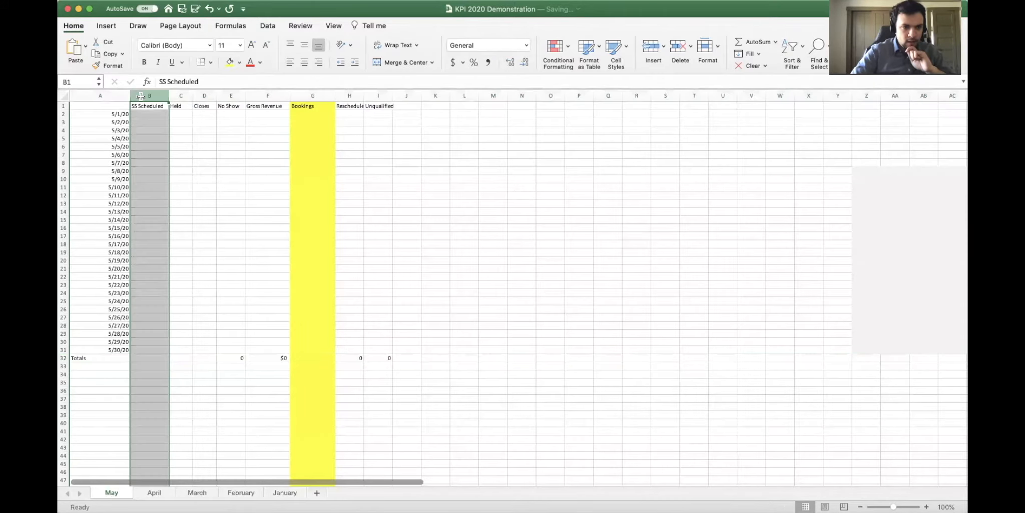
{"action": "left_click", "coordinate": [181, 94]}
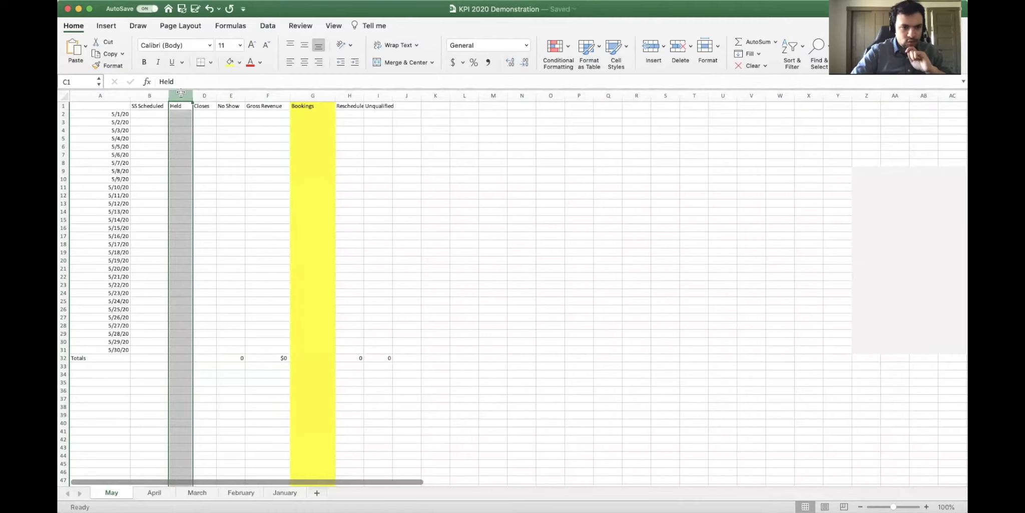
{"action": "left_click", "coordinate": [308, 95]}
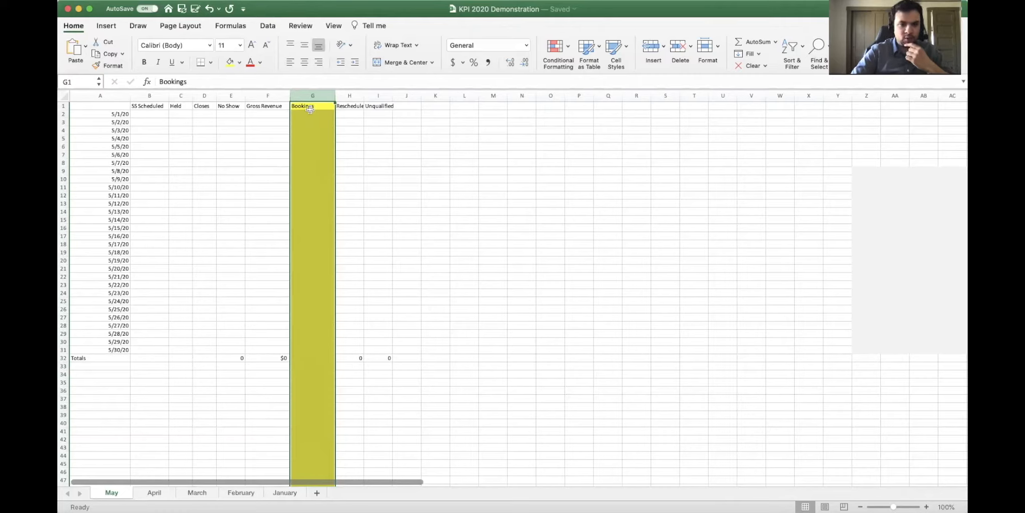
{"action": "left_click", "coordinate": [349, 93]}
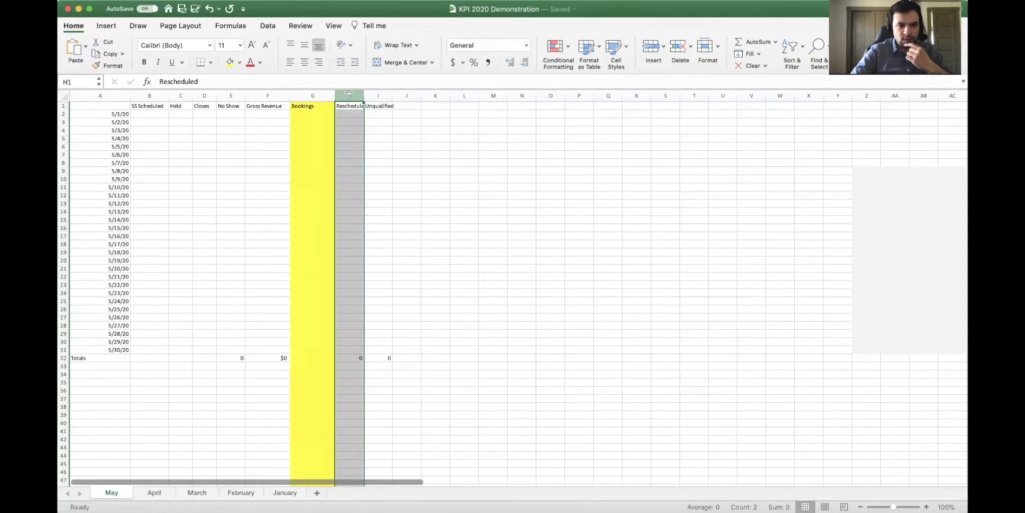
Step: Delete the Unqualified column from the May sheet
{"action": "left_click", "coordinate": [375, 94]}
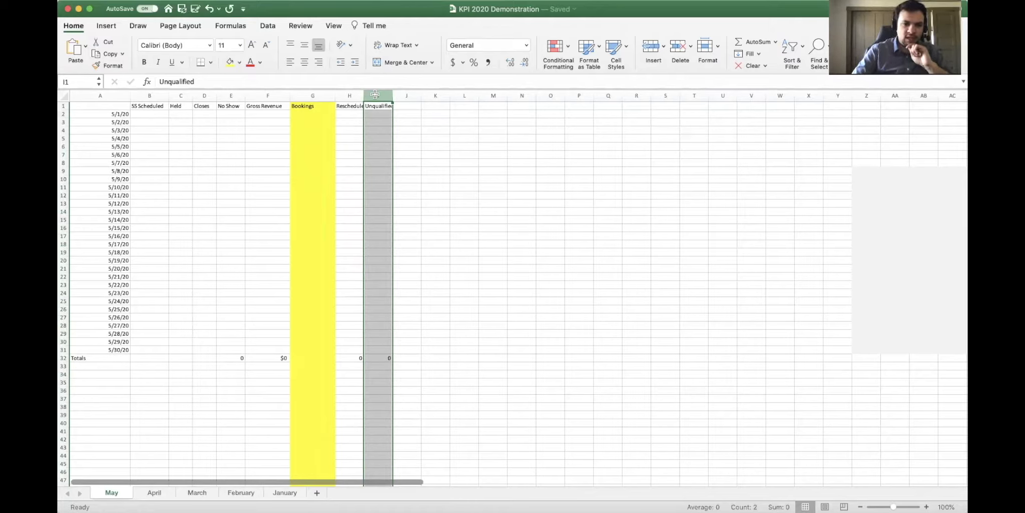
{"action": "right_click", "coordinate": [379, 94]}
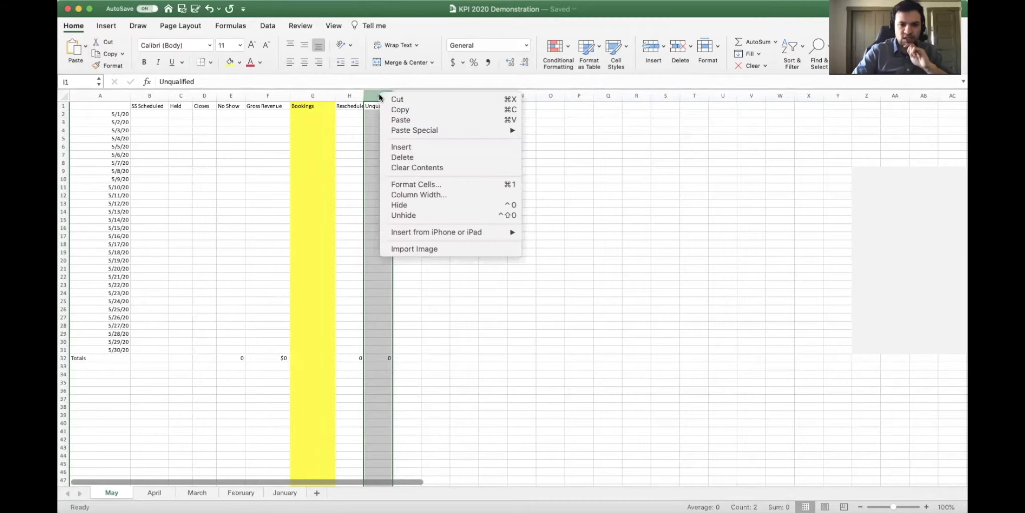
{"action": "left_click", "coordinate": [410, 158]}
{"action": "left_click", "coordinate": [464, 390]}
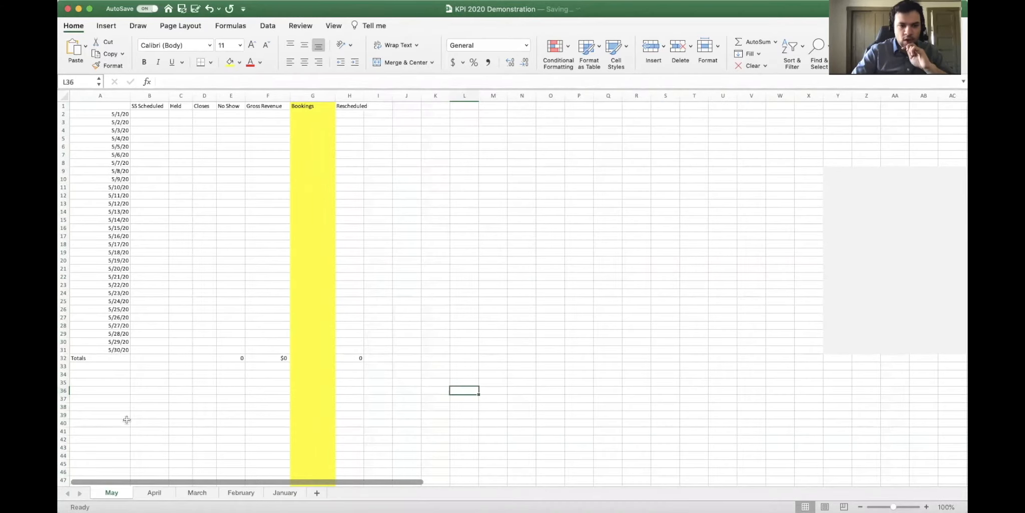
Step: Check the Totals row cells from SS Scheduled through Rescheduled to see which ones hold a sum formula
{"action": "left_click", "coordinate": [228, 358]}
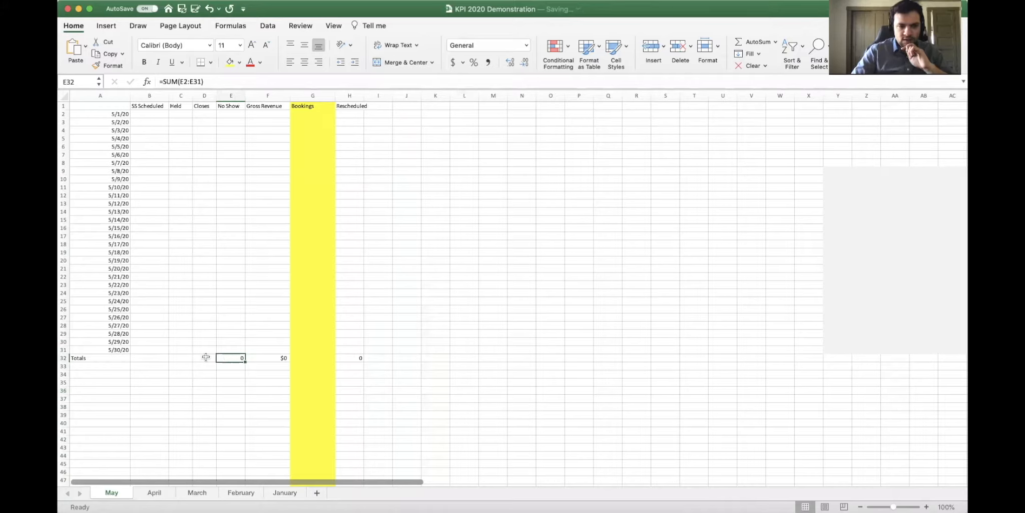
{"action": "left_click", "coordinate": [205, 357]}
{"action": "key", "text": "Left"}
{"action": "key", "text": "Left"}
{"action": "key", "text": "Right"}
{"action": "key", "text": "Right"}
{"action": "key", "text": "Right"}
{"action": "key", "text": "Right"}
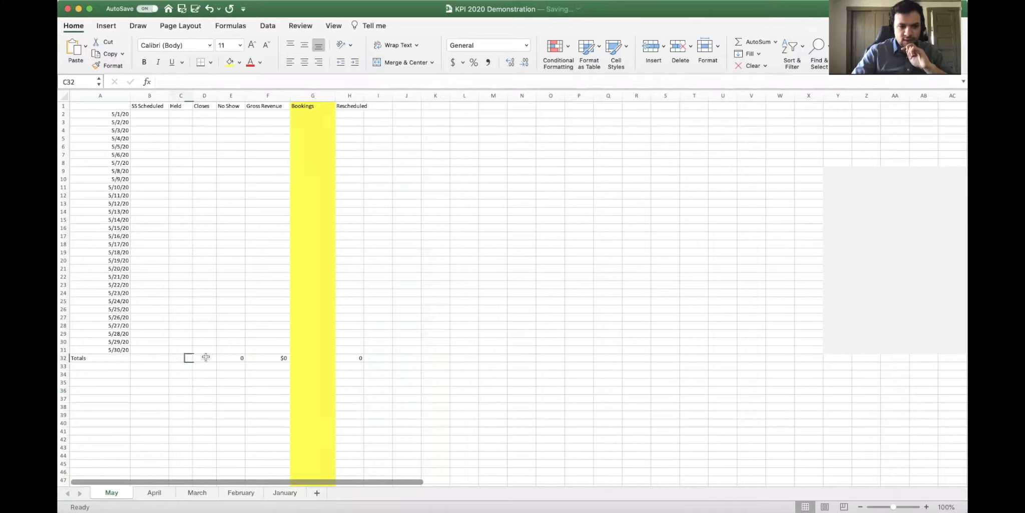
{"action": "key", "text": "Right"}
{"action": "key", "text": "Right"}
{"action": "key", "text": "Right"}
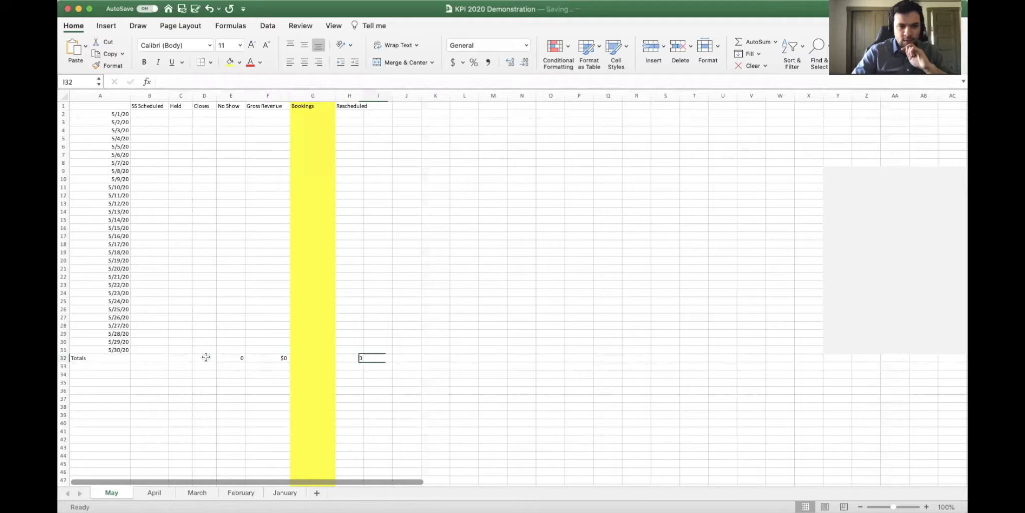
{"action": "key", "text": "Left"}
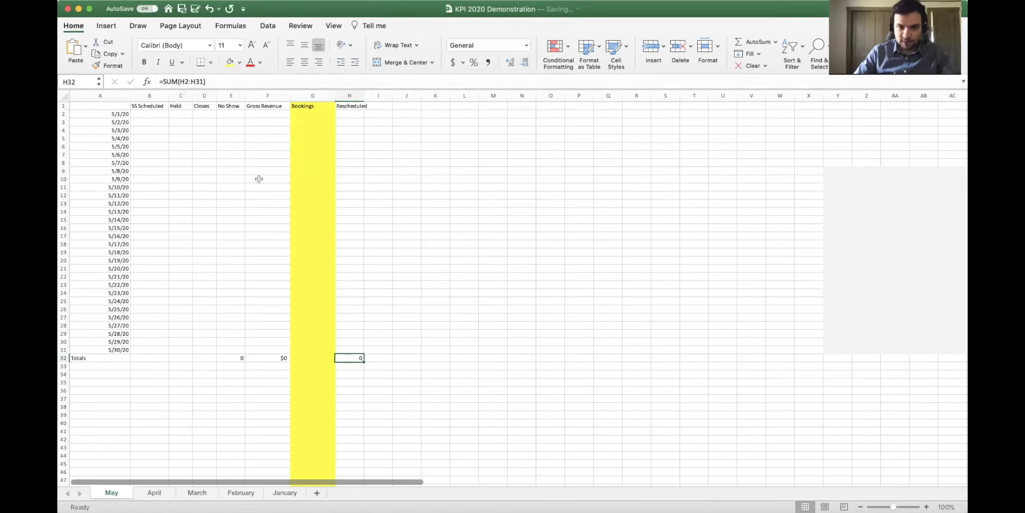
{"action": "left_click", "coordinate": [206, 357]}
{"action": "left_click", "coordinate": [185, 355]}
{"action": "left_click", "coordinate": [151, 356]}
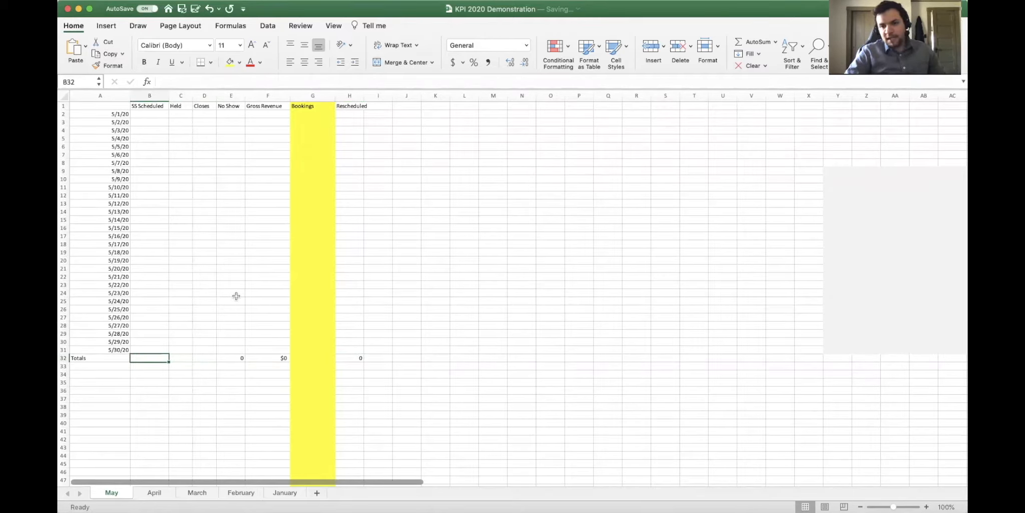
Step: Inspect the range used by the Gross Revenue total formula in F32
{"action": "left_click", "coordinate": [268, 358]}
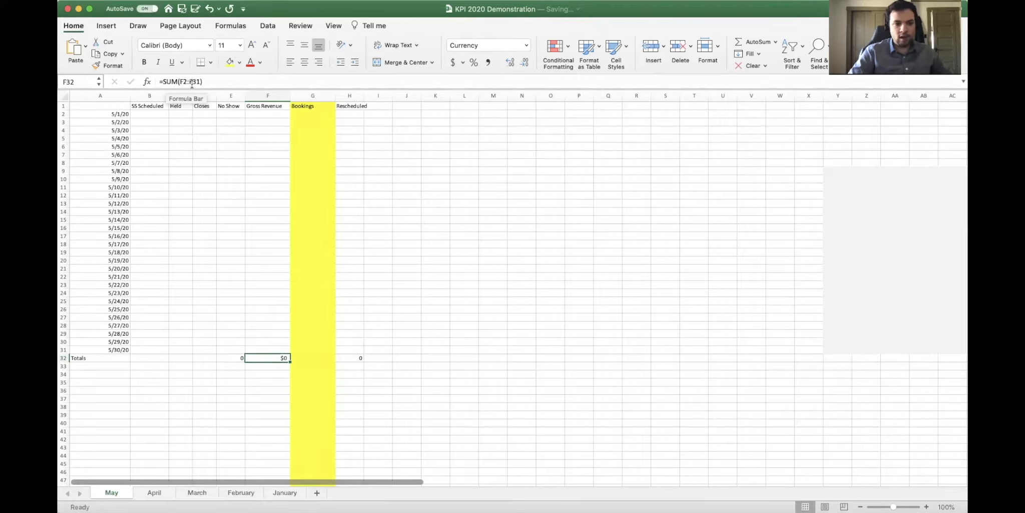
{"action": "left_click", "coordinate": [216, 81]}
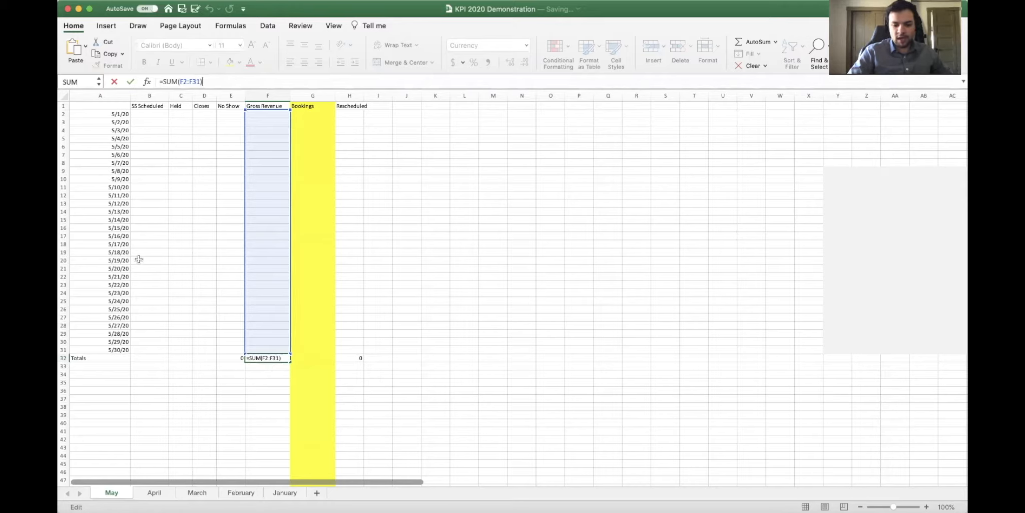
{"action": "key", "text": "Return"}
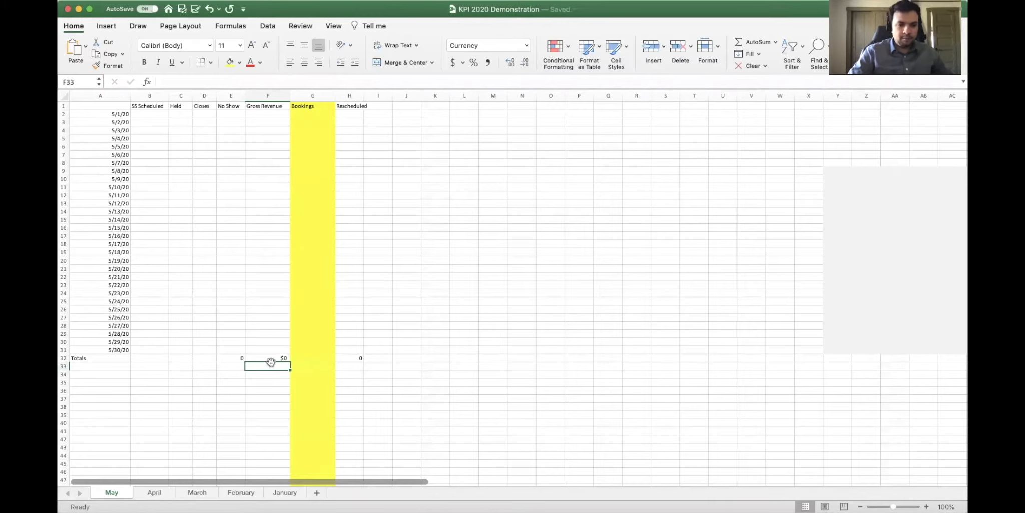
Step: Enter test gross revenue amounts of 400 for 5/1/20, 124 for 5/3/20, 643 for 5/10/20 and 5675 for 5/13/20
{"action": "left_click", "coordinate": [262, 112]}
{"action": "type", "text": "400"}
{"action": "left_click", "coordinate": [262, 128]}
{"action": "type", "text": "124"}
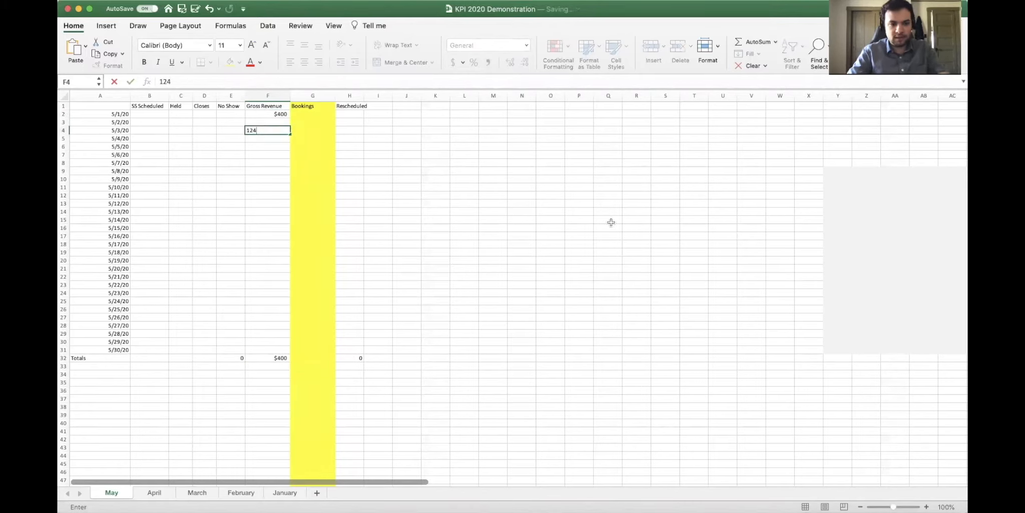
{"action": "left_click", "coordinate": [266, 187]}
{"action": "type", "text": "643"}
{"action": "key", "text": "Return"}
{"action": "left_click", "coordinate": [272, 211]}
{"action": "type", "text": "5675"}
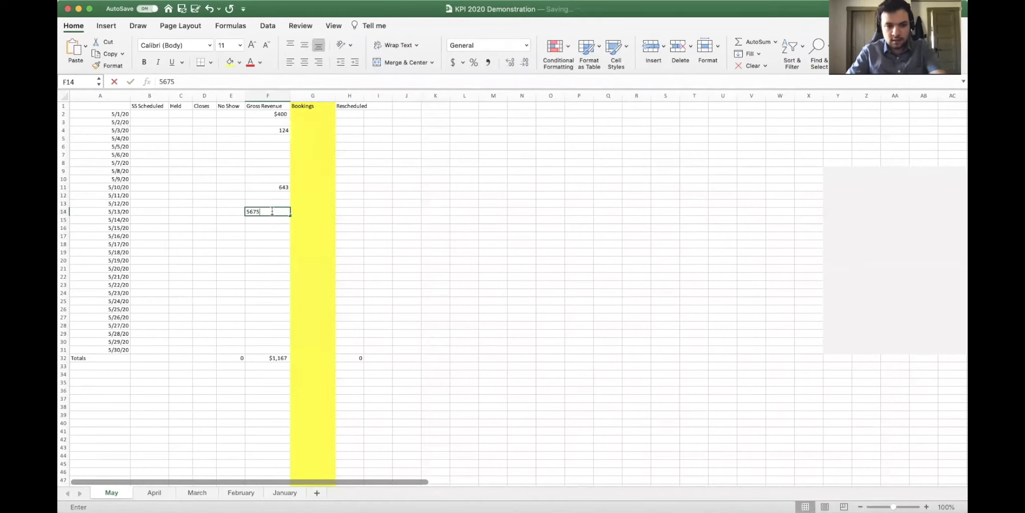
{"action": "left_click", "coordinate": [545, 251]}
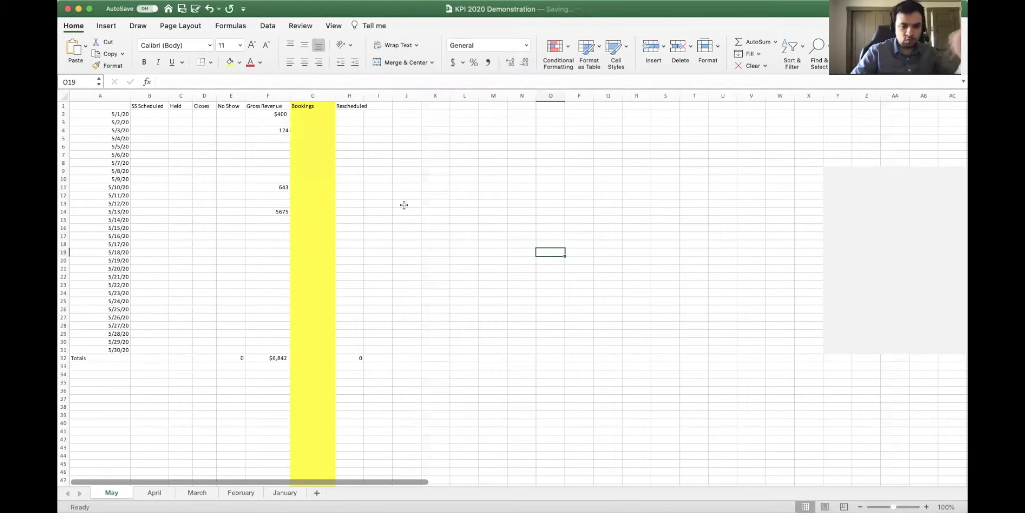
Step: Clear the test amounts from the Gross Revenue column
{"action": "left_click", "coordinate": [316, 212]}
{"action": "left_click", "coordinate": [272, 211]}
{"action": "key", "text": "Delete"}
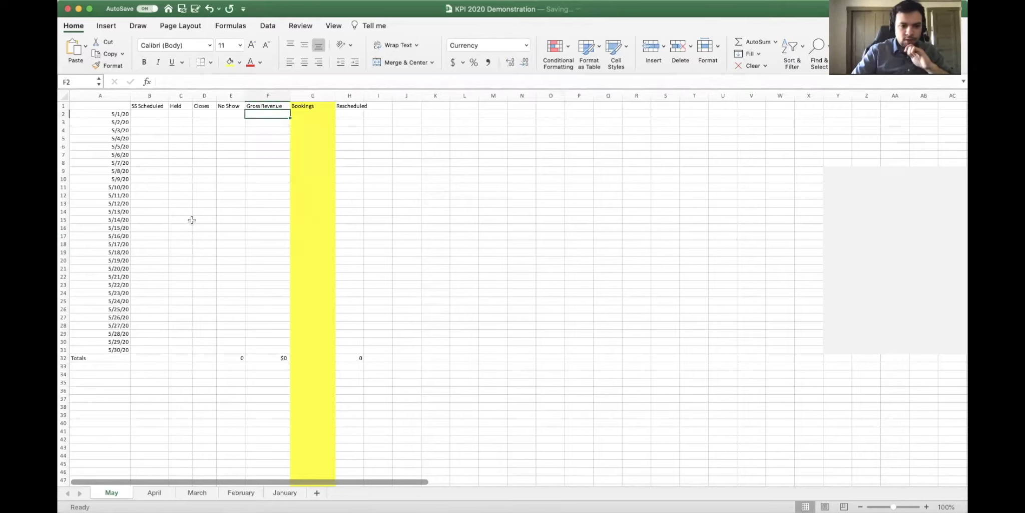
{"action": "left_click", "coordinate": [144, 355]}
{"action": "key", "text": "Right"}
{"action": "key", "text": "Right"}
{"action": "key", "text": "Left"}
{"action": "key", "text": "Left"}
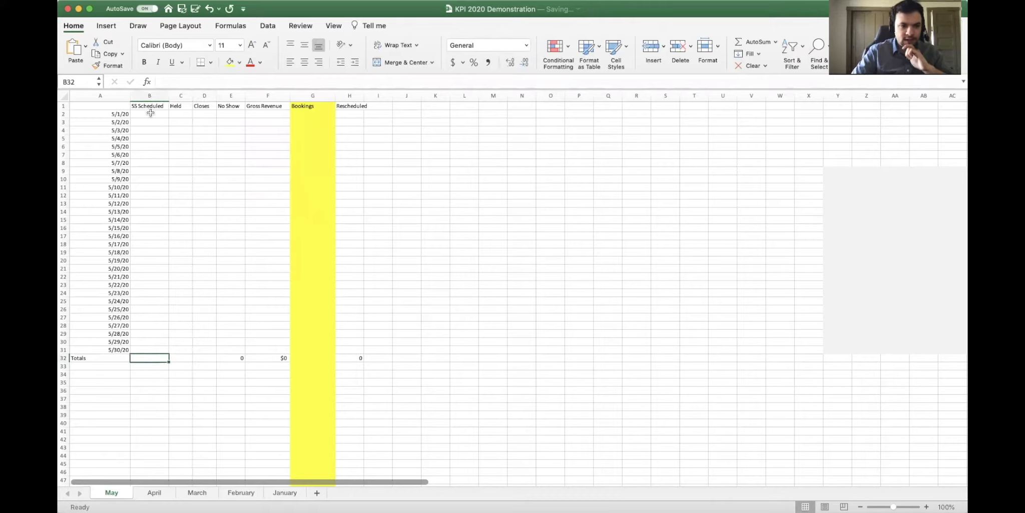
Step: Enter SS Scheduled counts of 3 for 5/1/20, 5 for 5/2/20 and 4 for 5/3/20
{"action": "left_click", "coordinate": [150, 113]}
{"action": "type", "text": "3"}
{"action": "key", "text": "Return"}
{"action": "type", "text": "5"}
{"action": "key", "text": "Return"}
{"action": "type", "text": "4"}
{"action": "left_click", "coordinate": [521, 252]}
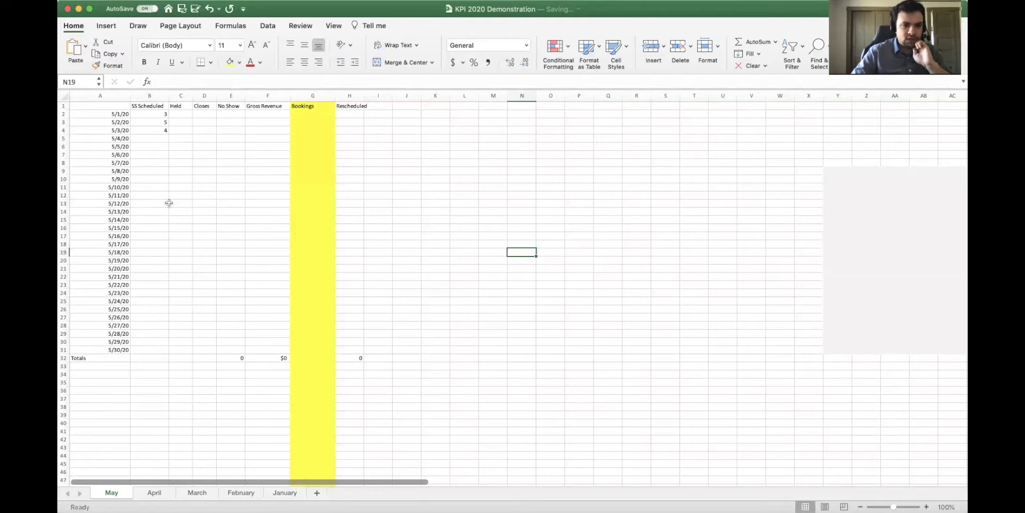
Step: Total the SS Scheduled column in B32 with the formula =SUM(B2:B31)
{"action": "left_click", "coordinate": [137, 358]}
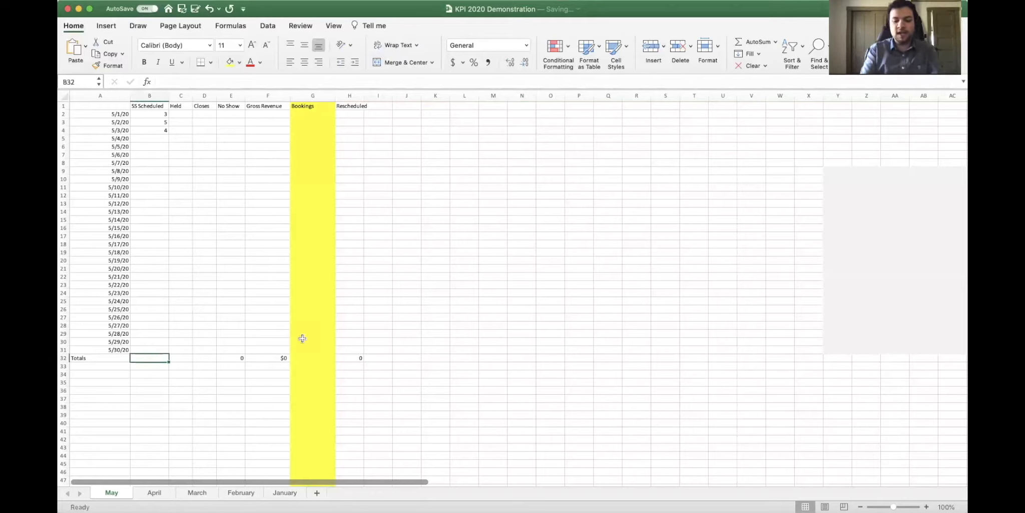
{"action": "type", "text": "=SUM("}
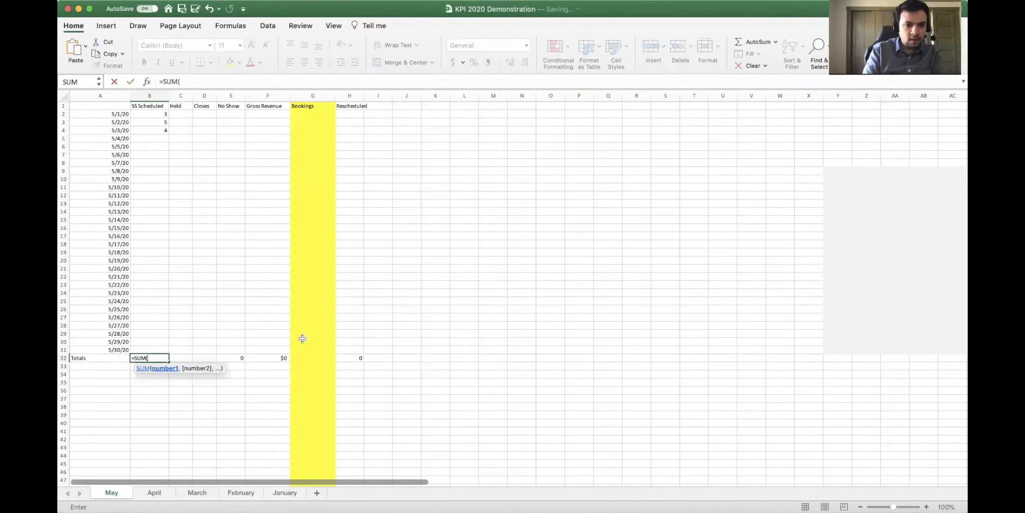
{"action": "type", "text": "B2"}
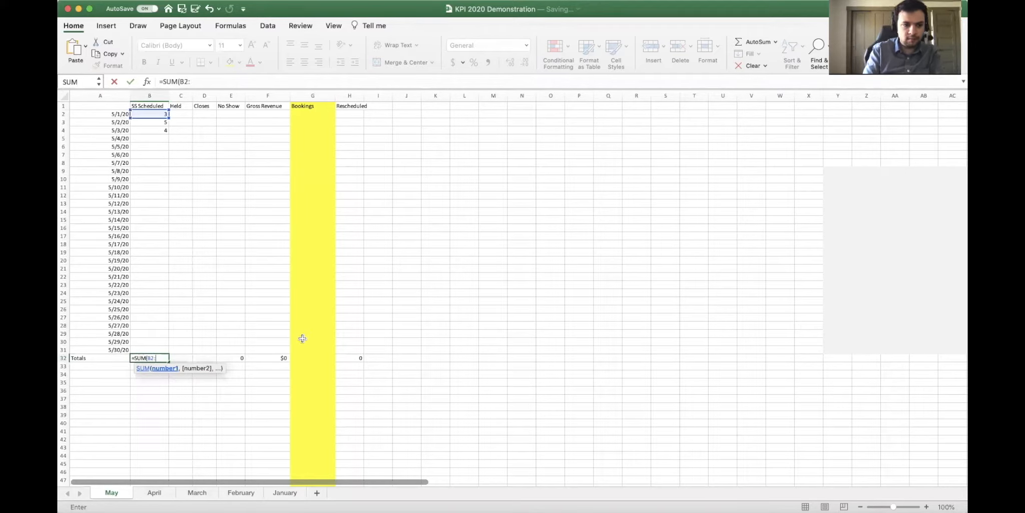
{"action": "type", "text": ":B31"}
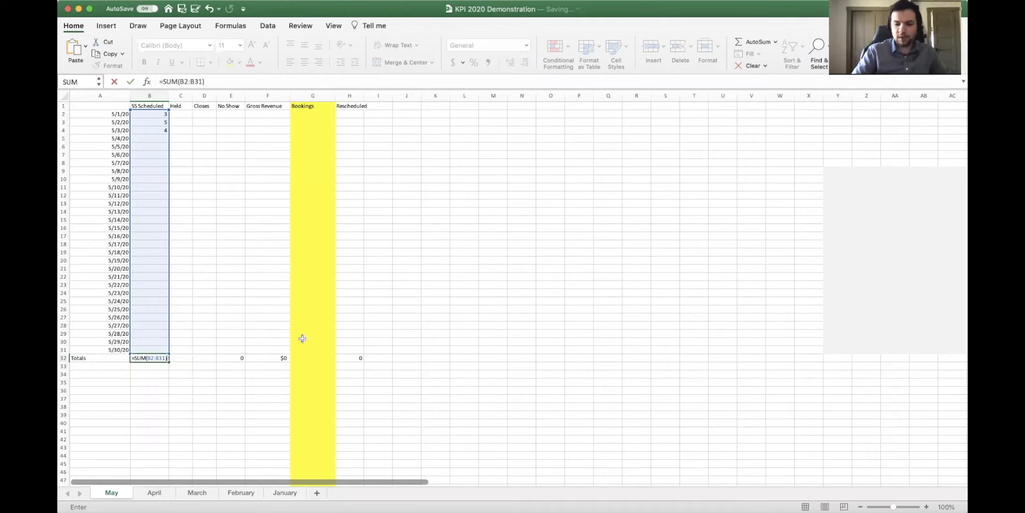
{"action": "key", "text": "Return"}
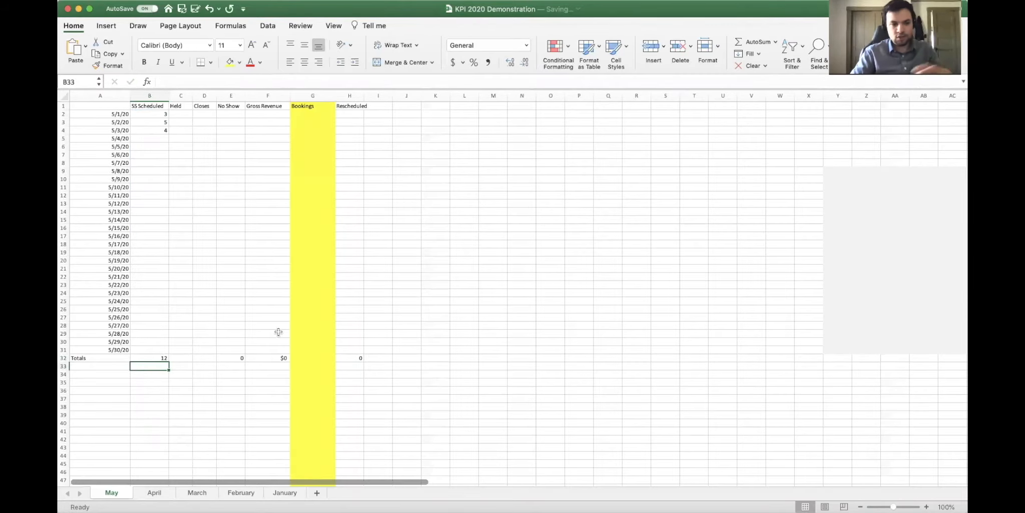
Step: Enter an SS Scheduled count of 7 for 5/8/20 and inspect the column's total formula in B32
{"action": "left_click", "coordinate": [160, 172]}
{"action": "type", "text": "7"}
{"action": "left_click", "coordinate": [695, 308]}
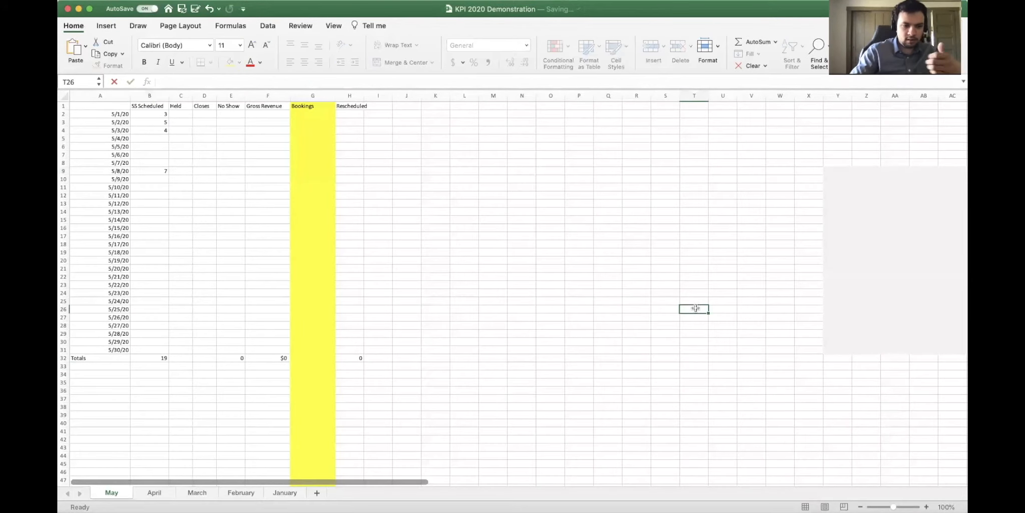
{"action": "double_click", "coordinate": [142, 358]}
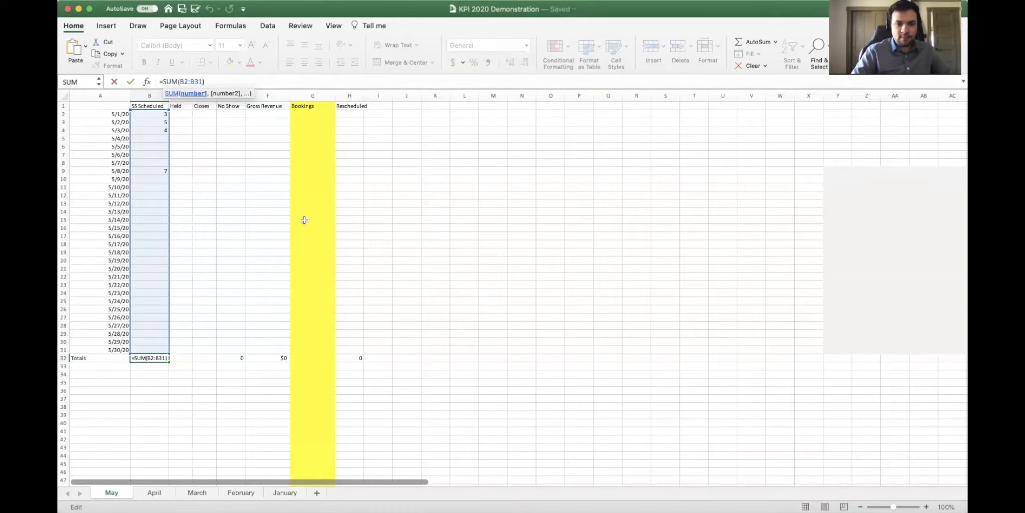
{"action": "left_click", "coordinate": [313, 357]}
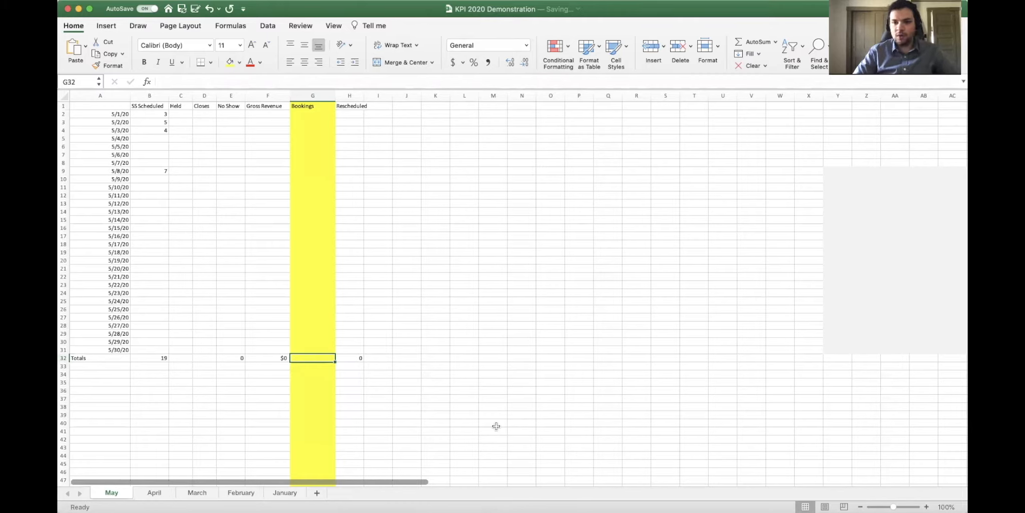
Step: Enter an SS Scheduled count of 1 for 5/4/20
{"action": "left_click", "coordinate": [152, 140]}
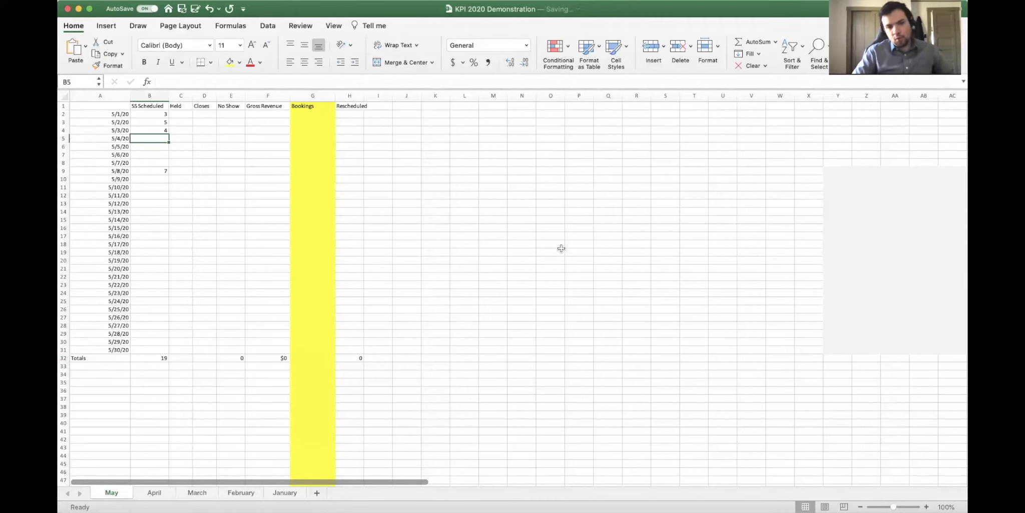
{"action": "type", "text": "1"}
{"action": "left_click", "coordinate": [561, 248]}
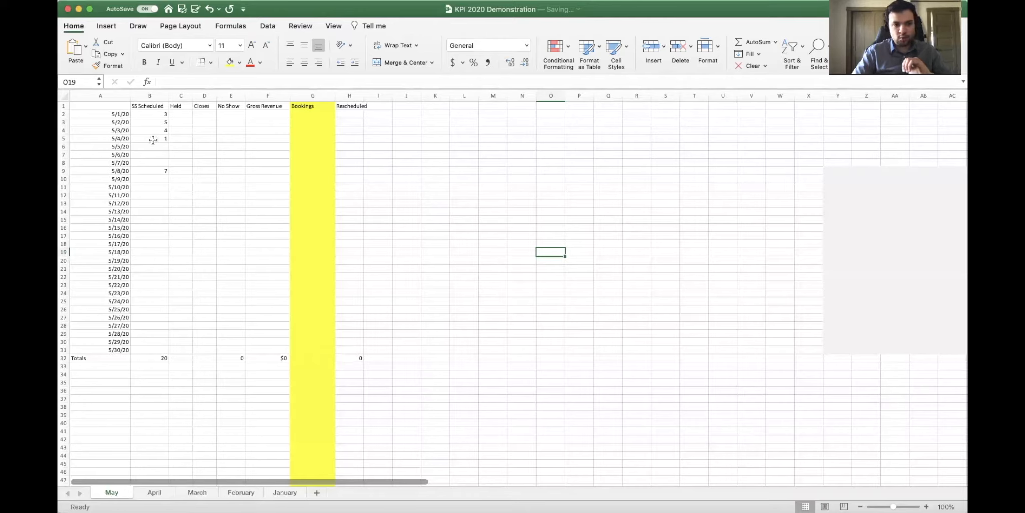
{"action": "left_click", "coordinate": [104, 130]}
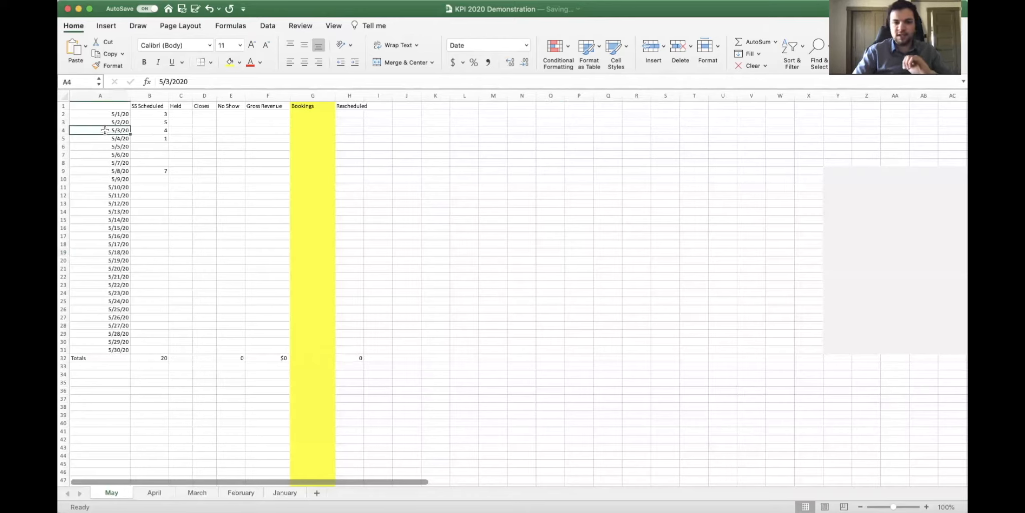
{"action": "left_click", "coordinate": [160, 139]}
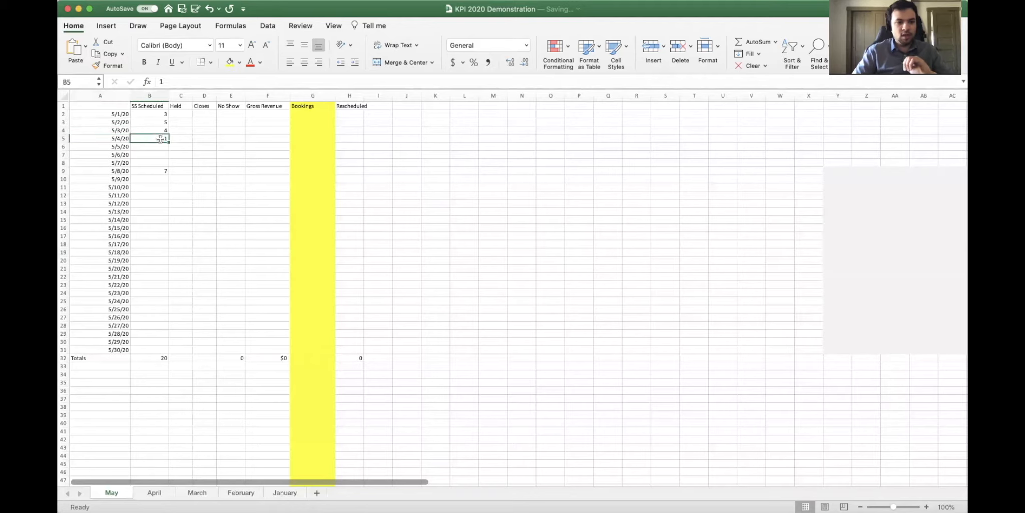
{"action": "left_click", "coordinate": [150, 163]}
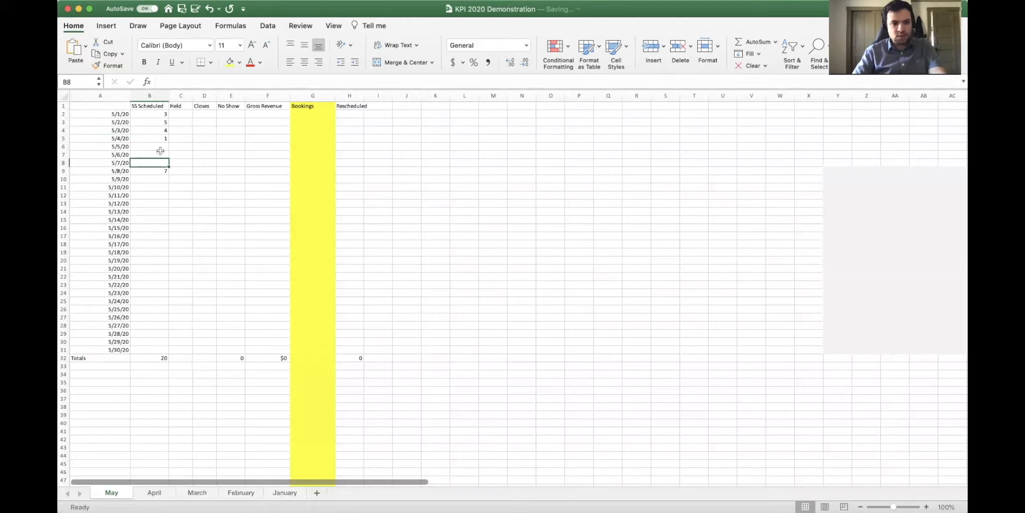
Step: Enter an SS Scheduled count of 1 for 5/7/20 and a No Show count of 1 for 5/4/20
{"action": "type", "text": "1"}
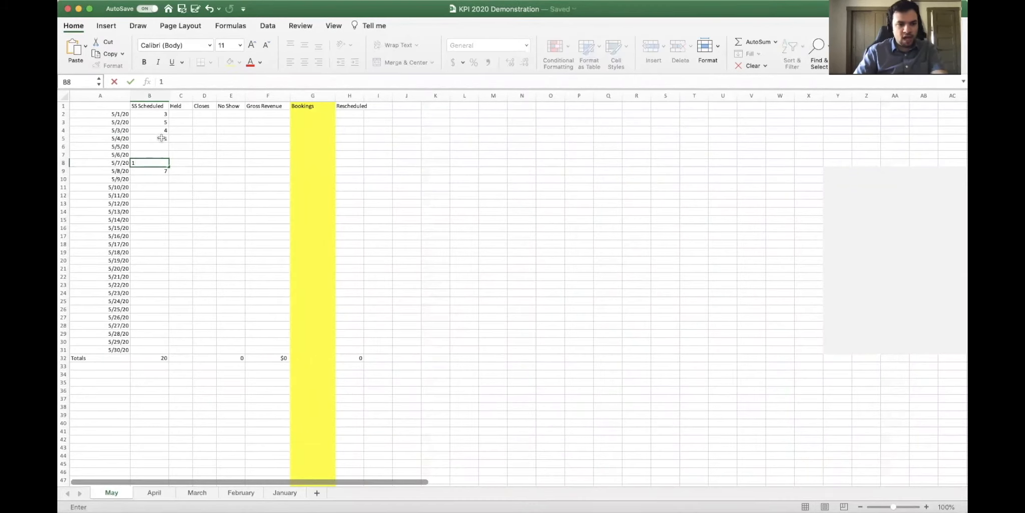
{"action": "left_click", "coordinate": [156, 138]}
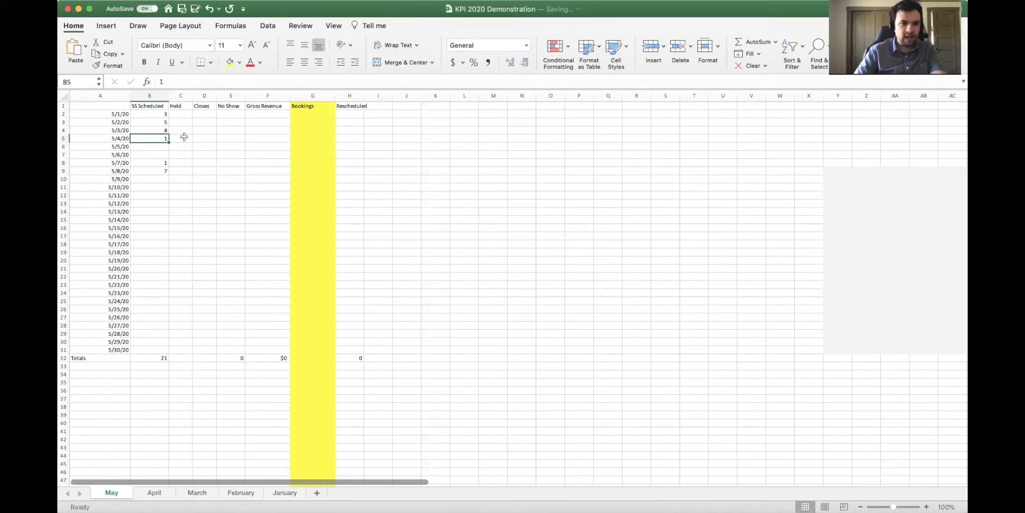
{"action": "left_click", "coordinate": [226, 138]}
{"action": "type", "text": "1"}
{"action": "left_click", "coordinate": [431, 188]}
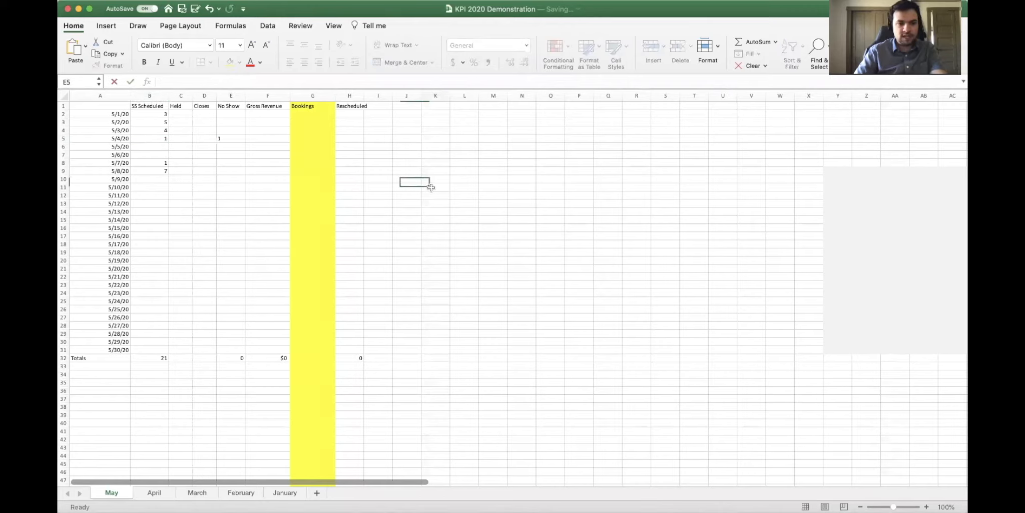
Step: Extend the No Show column header in E1 to read "No Show/Cancellation"
{"action": "left_click", "coordinate": [229, 105]}
{"action": "left_click", "coordinate": [192, 82]}
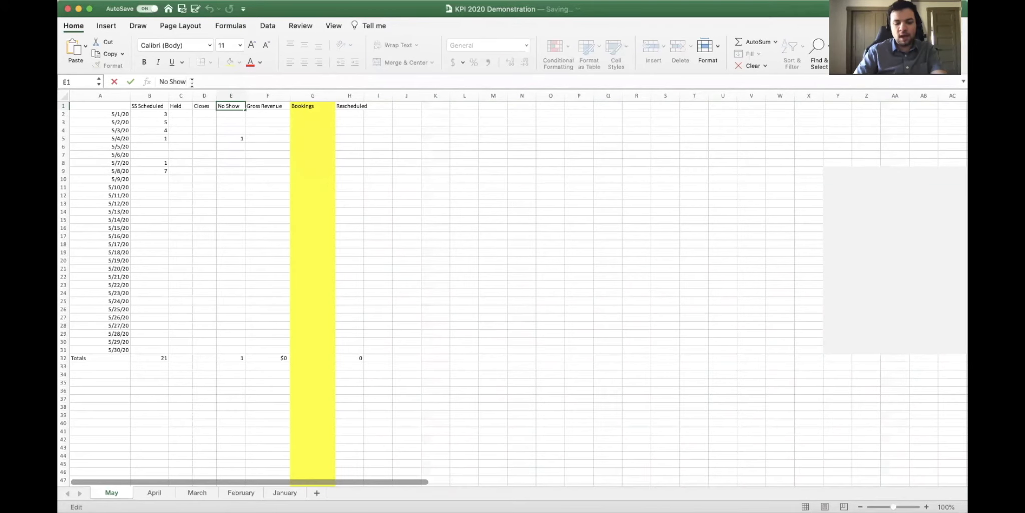
{"action": "type", "text": "/Cancellatio"}
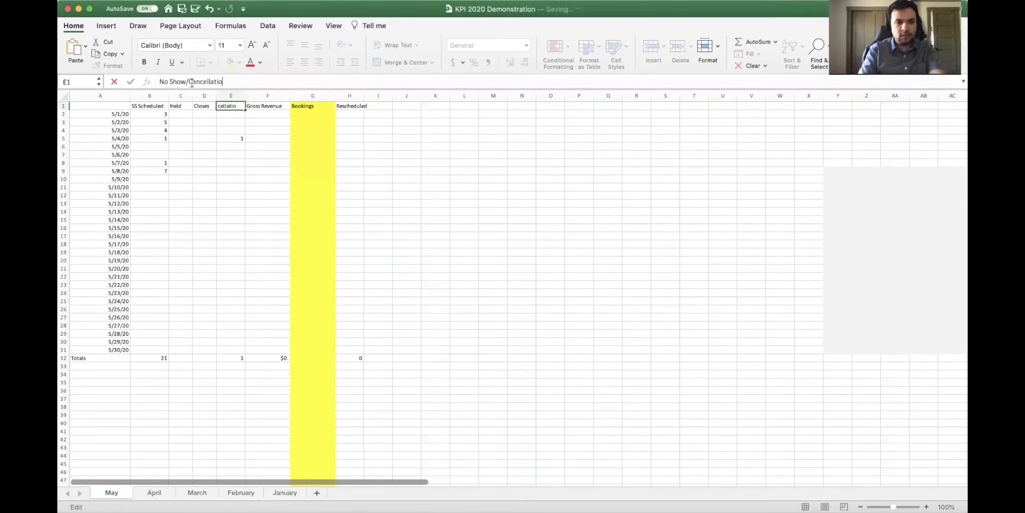
{"action": "left_click", "coordinate": [550, 220]}
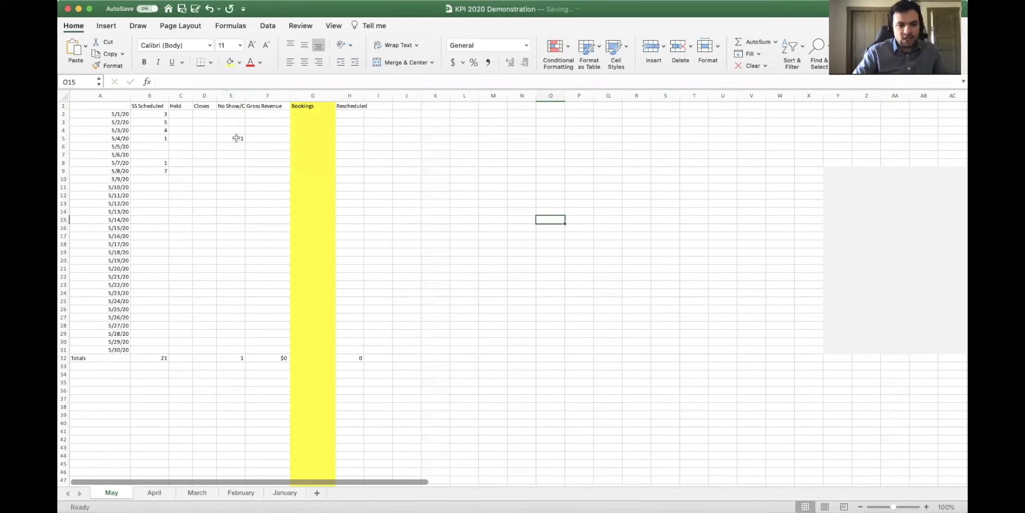
Step: Enter a Rescheduled count of 1 for 5/4/20
{"action": "left_click", "coordinate": [146, 136]}
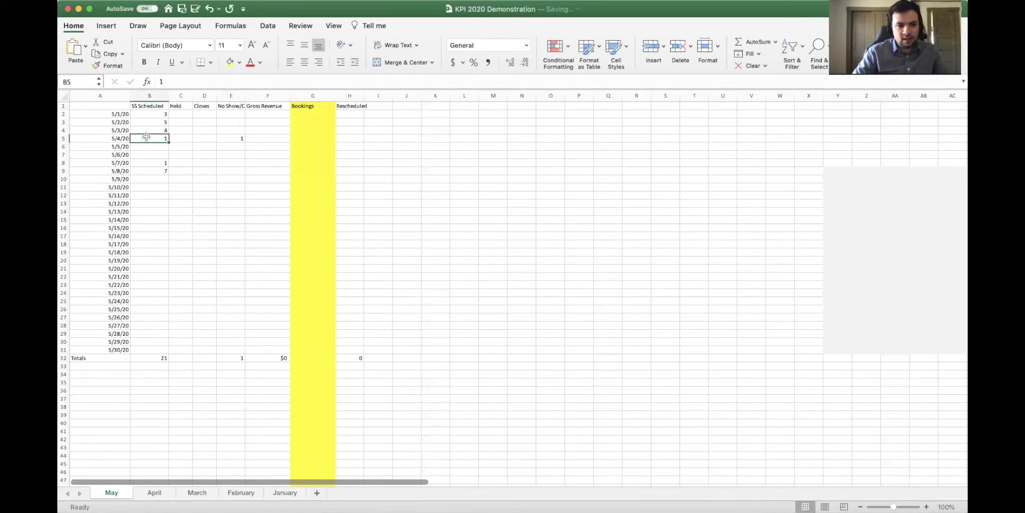
{"action": "key", "text": "Down"}
{"action": "key", "text": "Down"}
{"action": "key", "text": "Down"}
{"action": "key", "text": "Up"}
{"action": "key", "text": "Up"}
{"action": "key", "text": "Up"}
{"action": "key", "text": "Down"}
{"action": "key", "text": "Down"}
{"action": "key", "text": "Down"}
{"action": "left_click", "coordinate": [353, 140]}
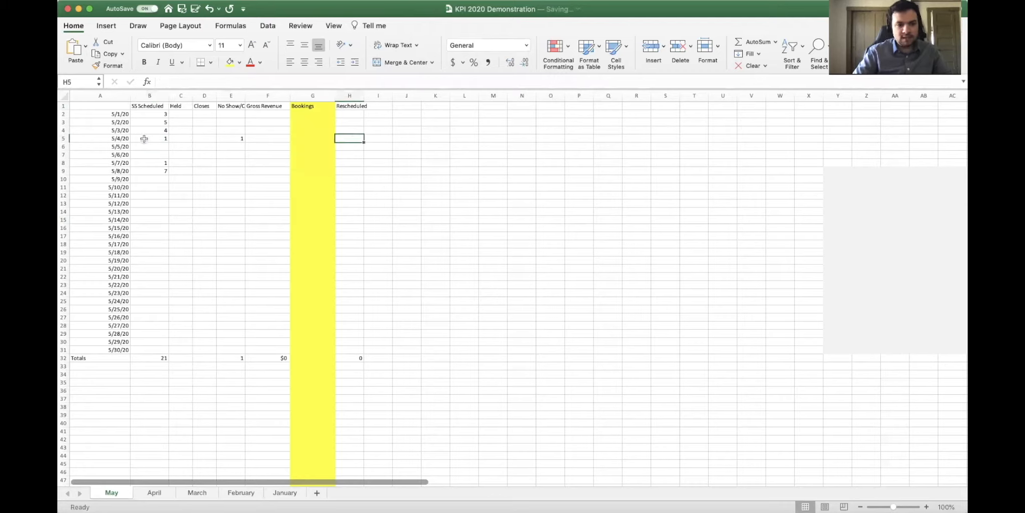
{"action": "type", "text": "1"}
{"action": "left_click", "coordinate": [523, 220]}
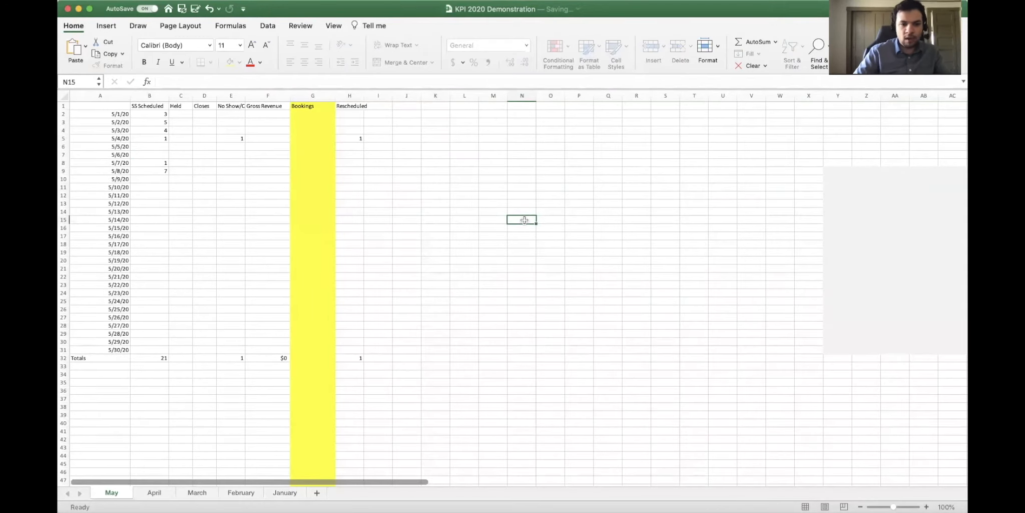
{"action": "left_click", "coordinate": [321, 353]}
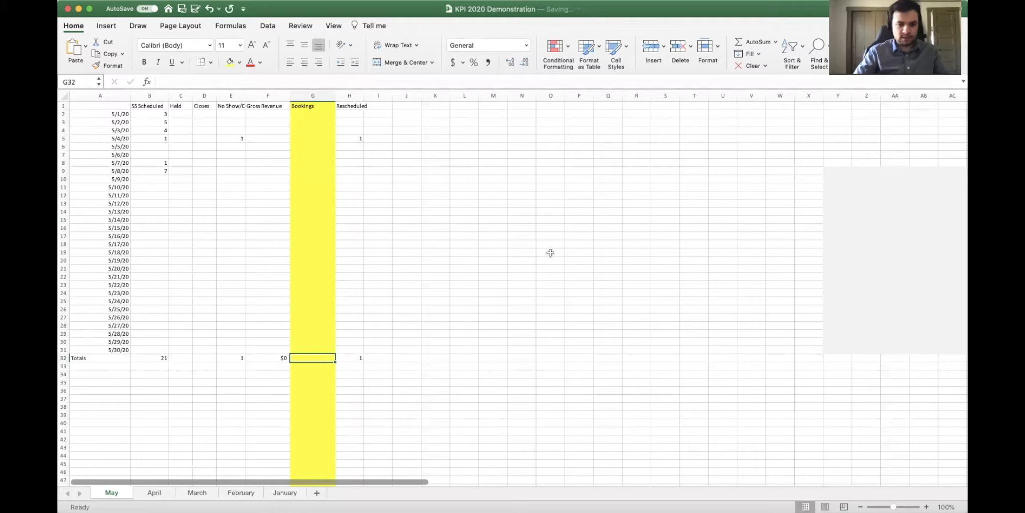
{"action": "left_click", "coordinate": [550, 268]}
{"action": "left_click", "coordinate": [314, 355]}
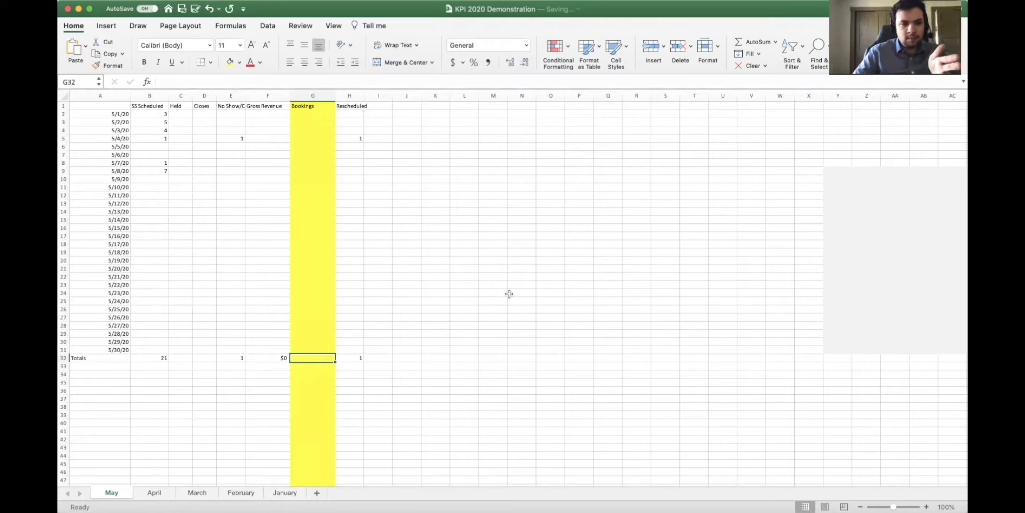
{"action": "left_click", "coordinate": [151, 95]}
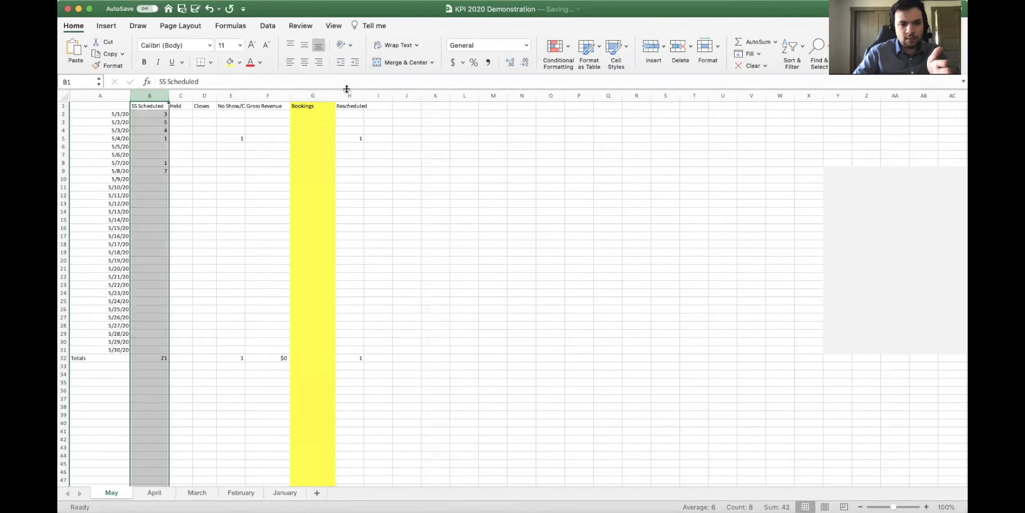
Step: Enter Rescheduled counts of 2 for 5/7/20 and 1 for 5/12/20
{"action": "left_click", "coordinate": [355, 165]}
{"action": "type", "text": "2"}
{"action": "key", "text": "Down"}
{"action": "key", "text": "Down"}
{"action": "key", "text": "Down"}
{"action": "key", "text": "Down"}
{"action": "key", "text": "Down"}
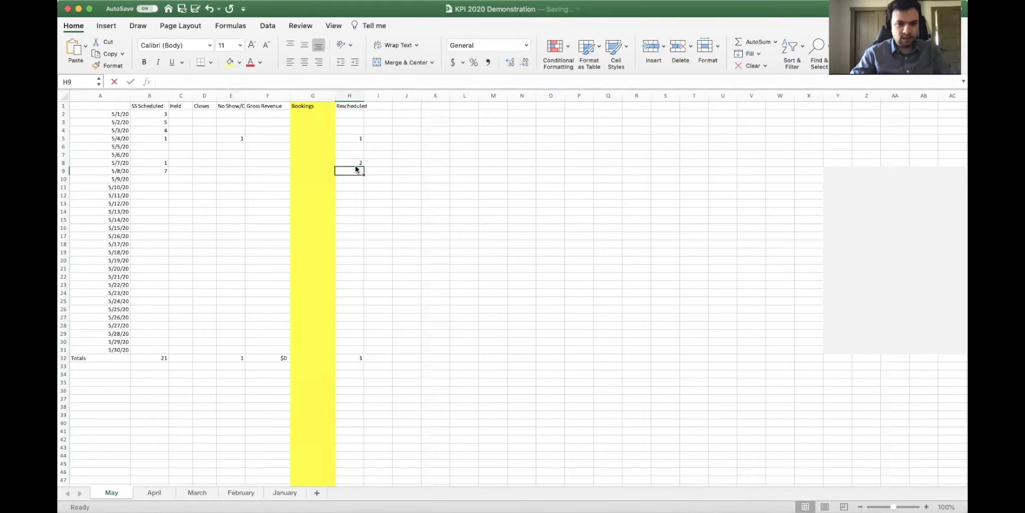
{"action": "type", "text": "1"}
{"action": "key", "text": "Down"}
{"action": "left_click", "coordinate": [579, 220]}
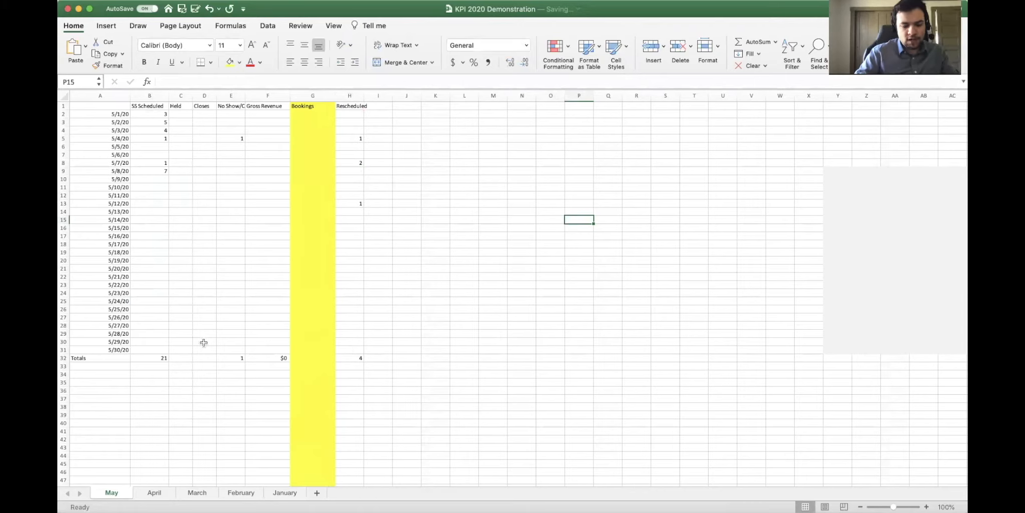
Step: Calculate the Bookings total in G32 with the formula =SUM(B32-H32)
{"action": "left_click", "coordinate": [329, 354]}
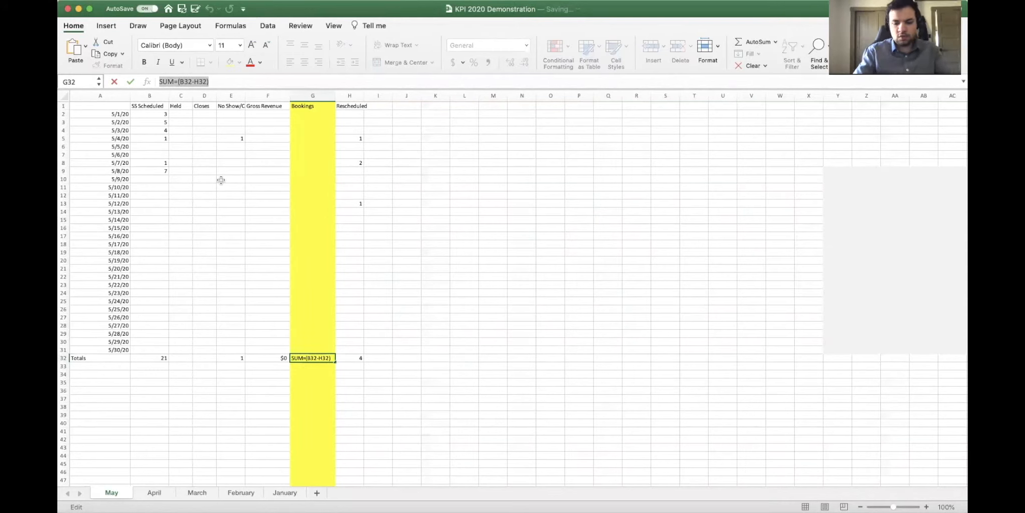
{"action": "type", "text": "="}
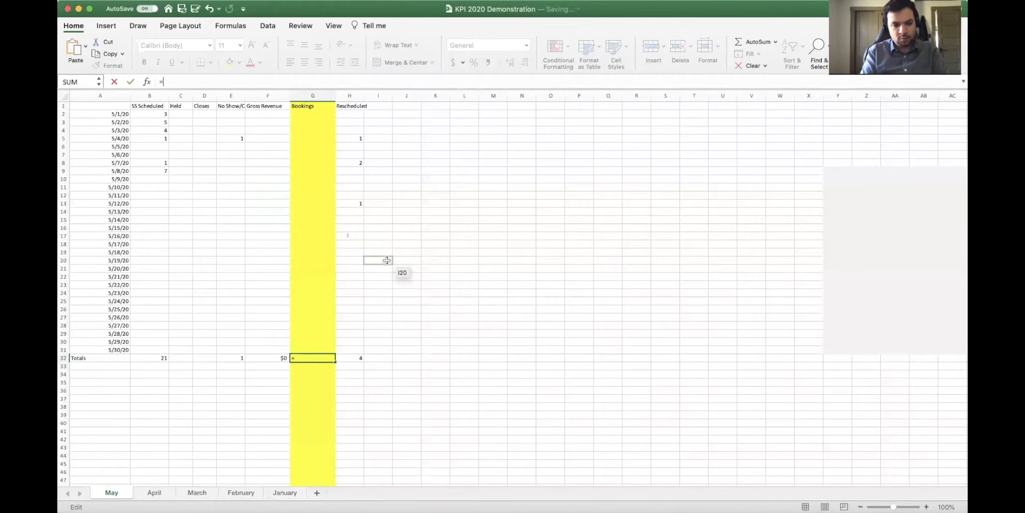
{"action": "type", "text": "SUM("}
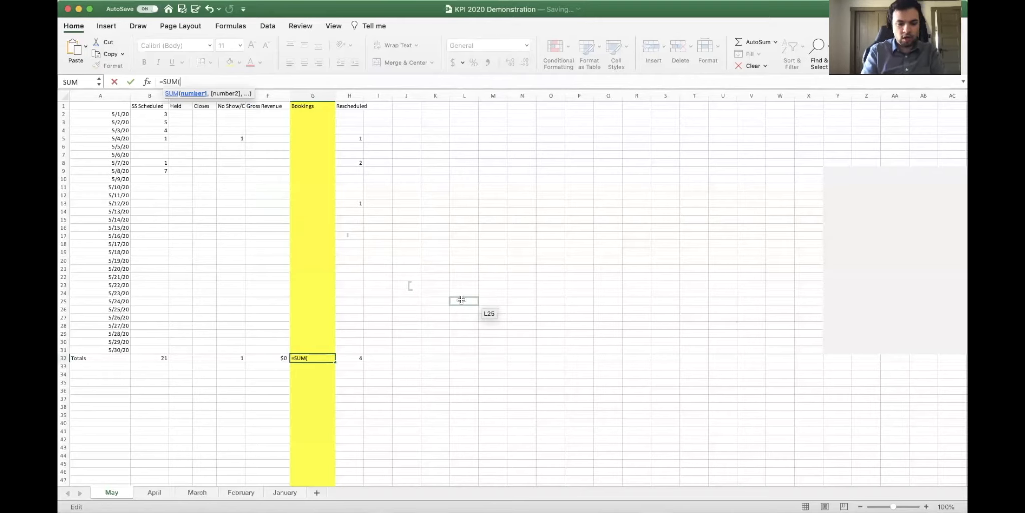
{"action": "type", "text": "B32:"}
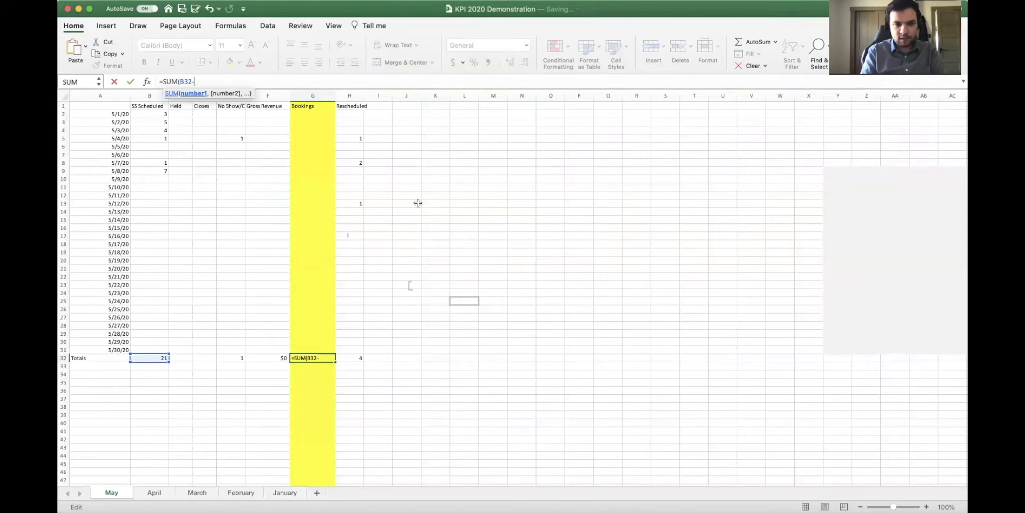
{"action": "type", "text": "H32"}
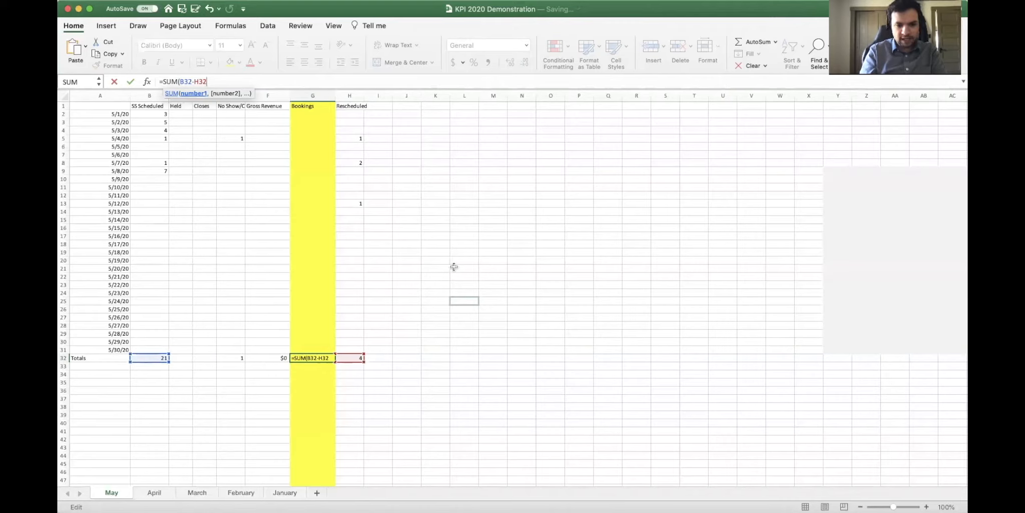
{"action": "type", "text": ")"}
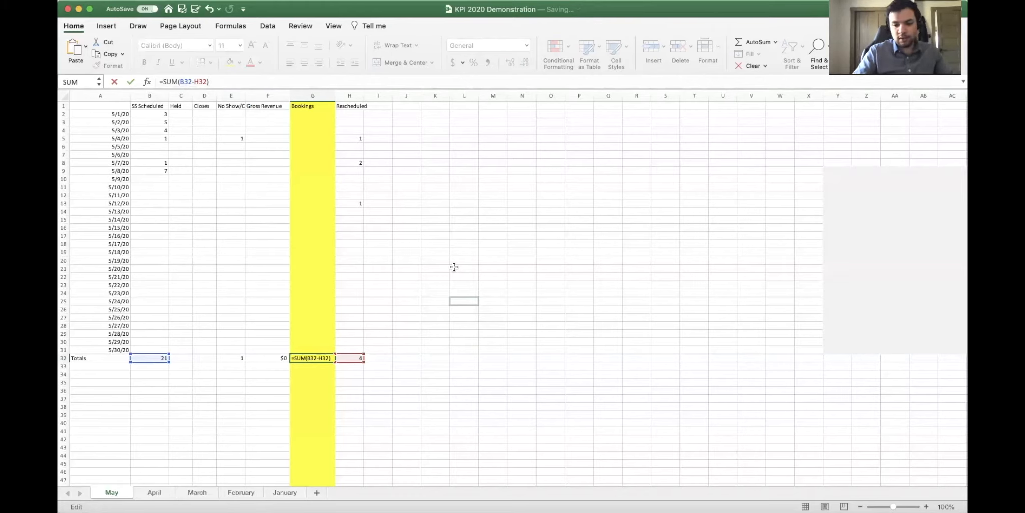
{"action": "key", "text": "Return"}
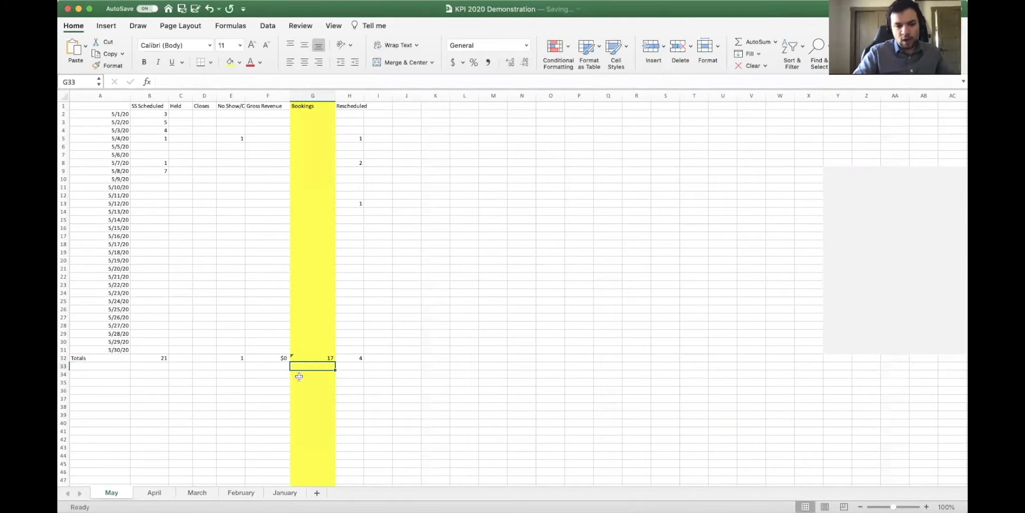
Step: Examine the SS Scheduled total, the Rescheduled column and the Bookings formula in G32 that combines them
{"action": "left_click", "coordinate": [147, 358]}
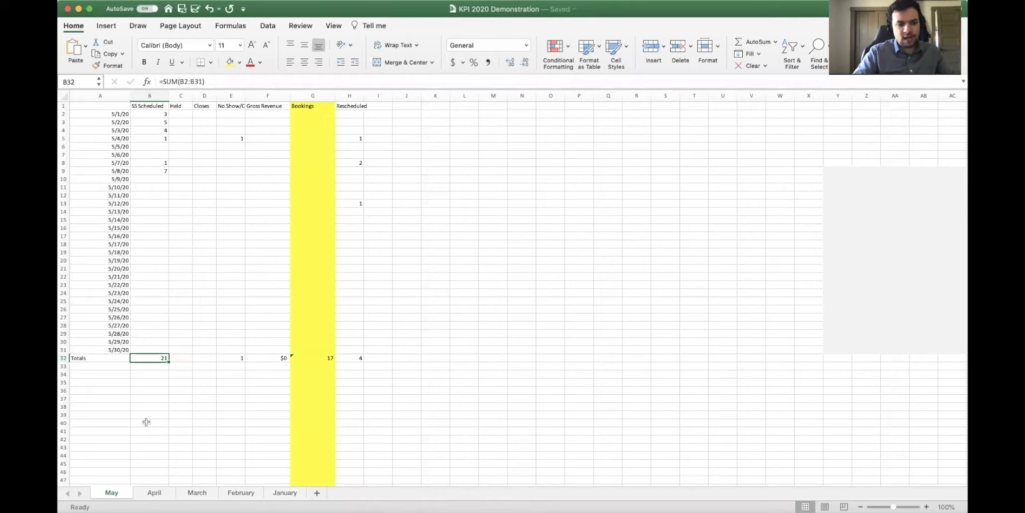
{"action": "left_click", "coordinate": [349, 97]}
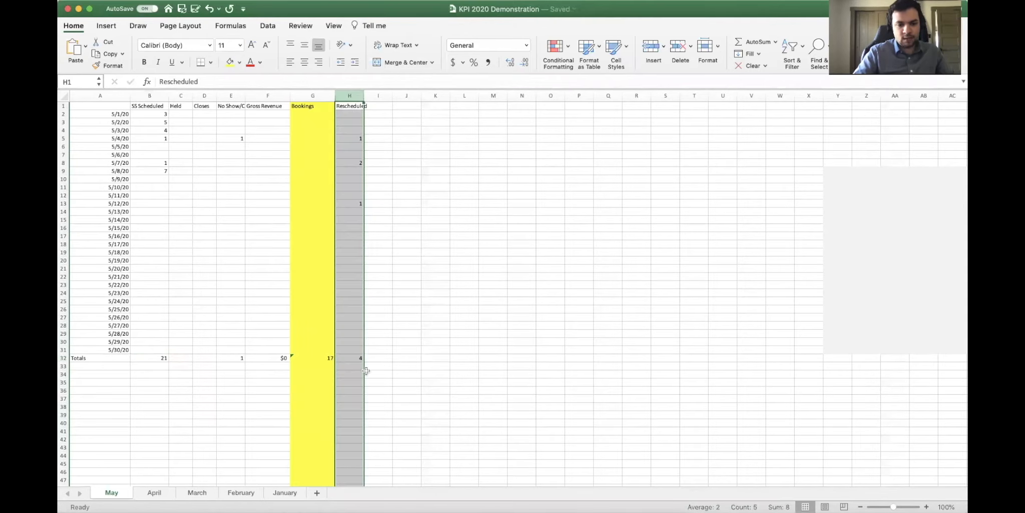
{"action": "left_click", "coordinate": [312, 357]}
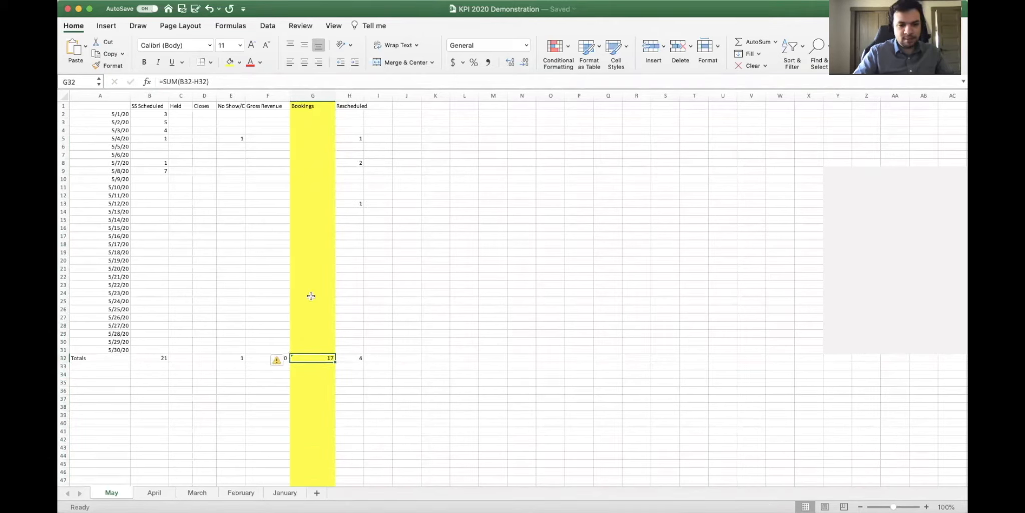
{"action": "left_click", "coordinate": [193, 80]}
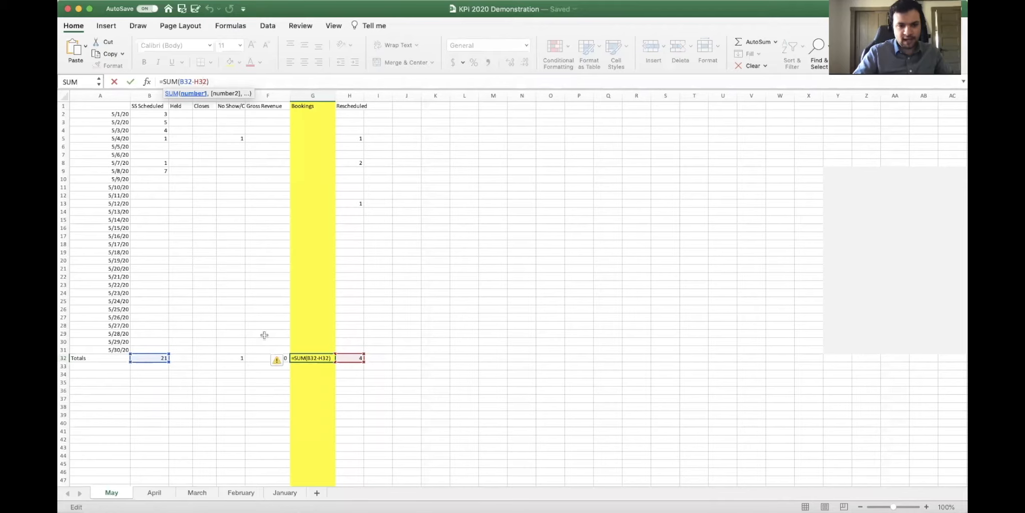
{"action": "key", "text": "Return"}
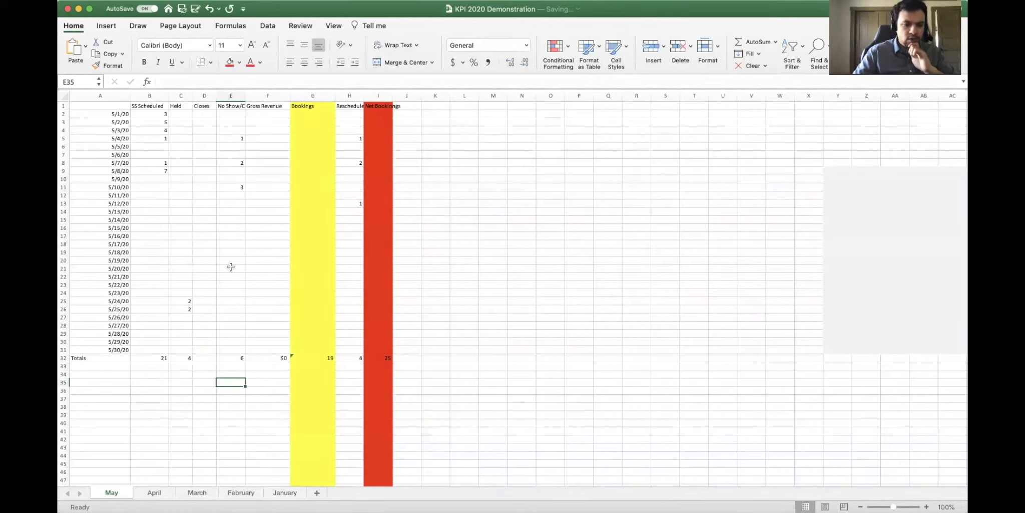
Step: Change the Bookings total formula in G32 to =SUM(B32-E32*C32)+(H32)
{"action": "left_click", "coordinate": [184, 360]}
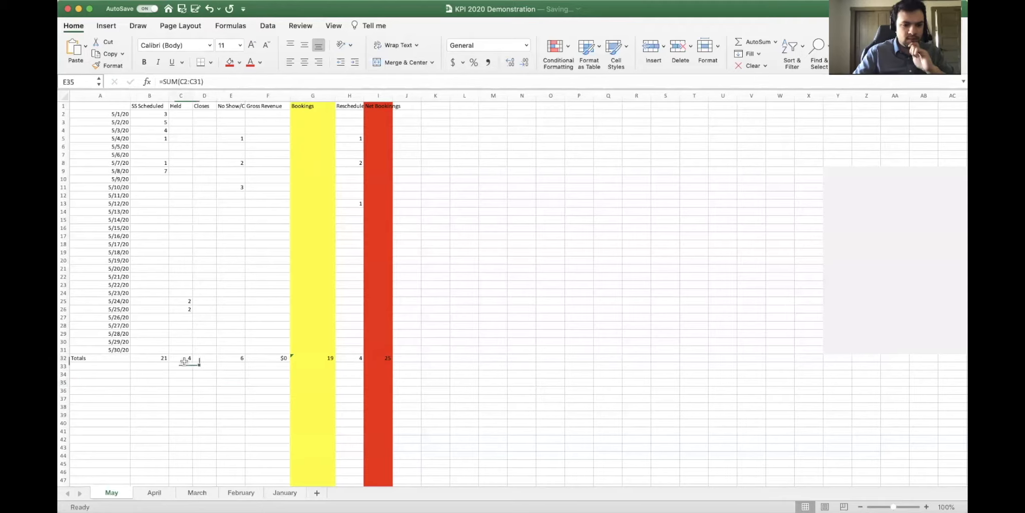
{"action": "left_click", "coordinate": [317, 355]}
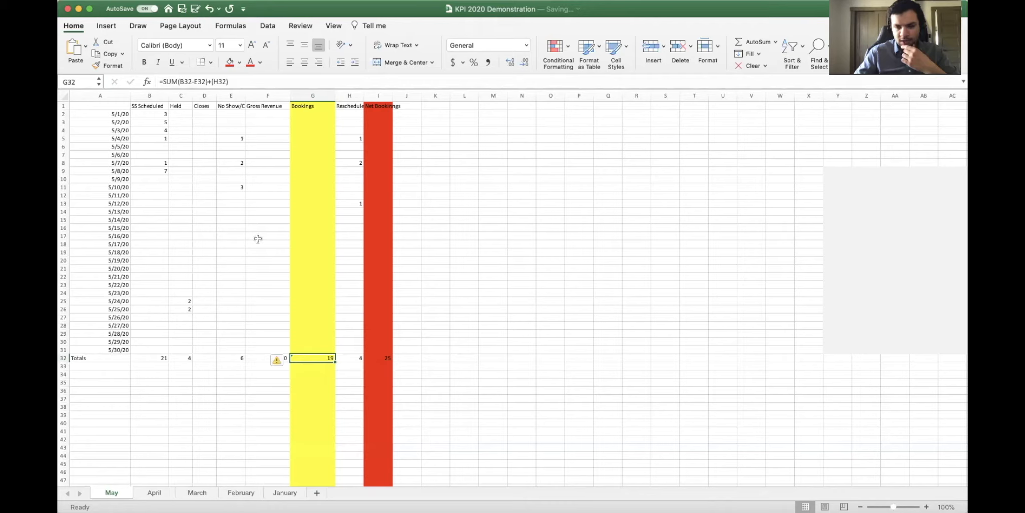
{"action": "left_click", "coordinate": [257, 77]}
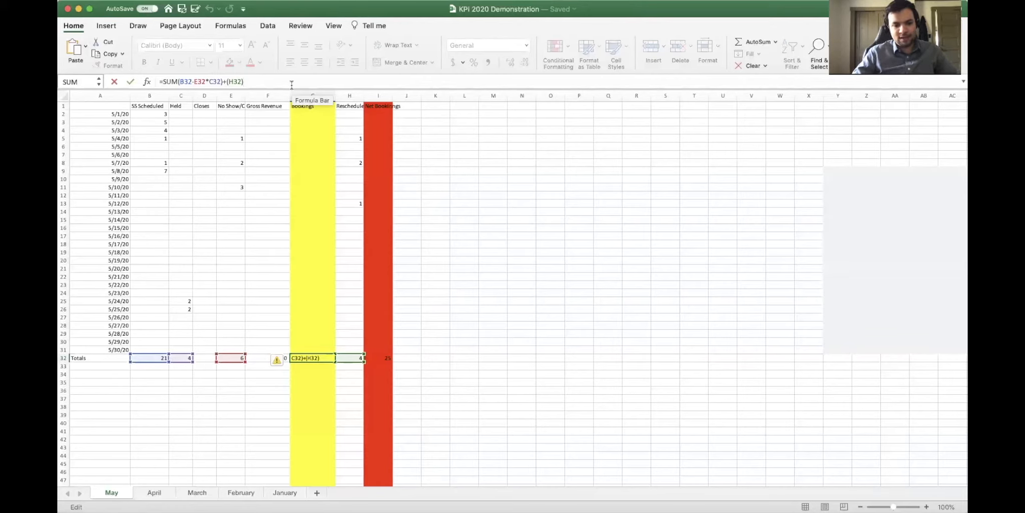
{"action": "key", "text": "Return"}
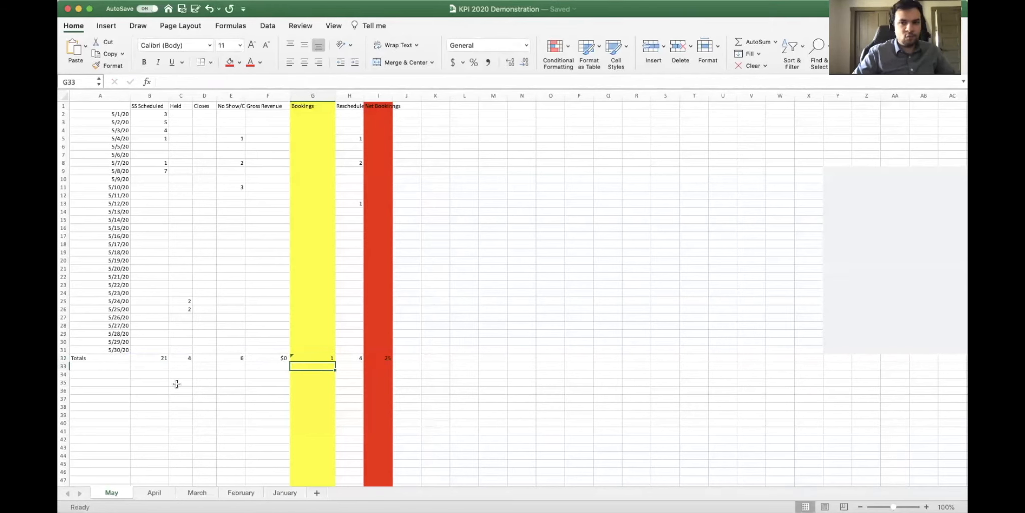
Step: Examine the Bookings formula in G32, the No Show/Cancellation total formula in E32 and the 5/30/20 row that ends its range
{"action": "left_click", "coordinate": [311, 357]}
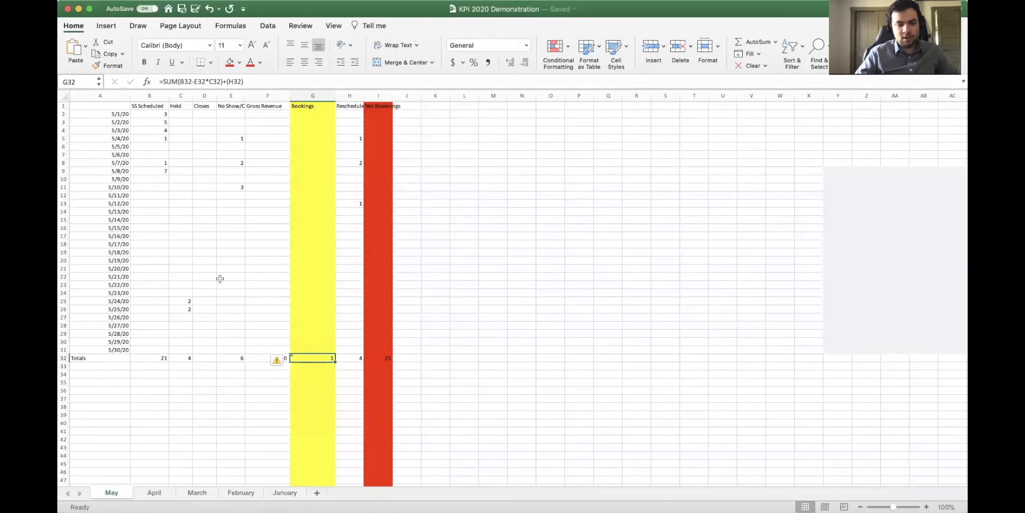
{"action": "left_click", "coordinate": [234, 359]}
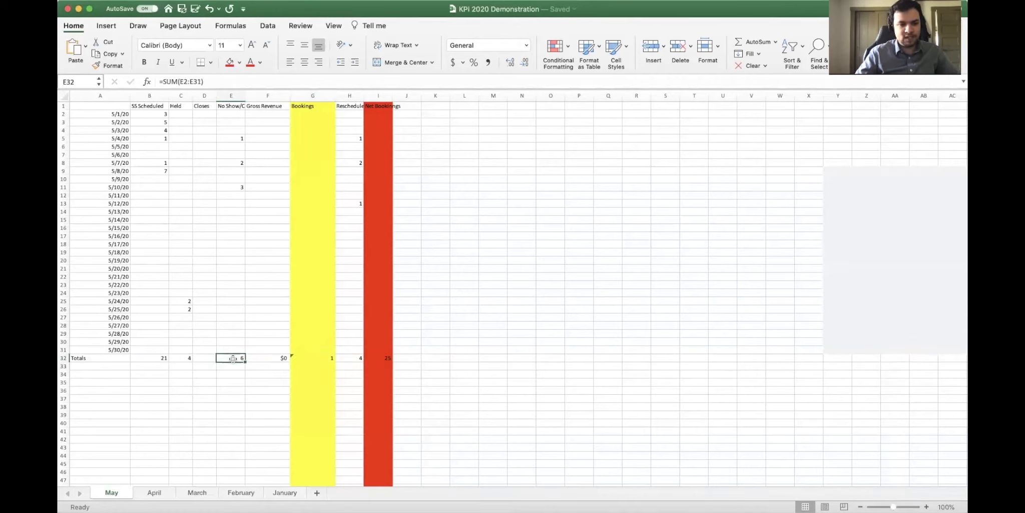
{"action": "left_click", "coordinate": [266, 77]}
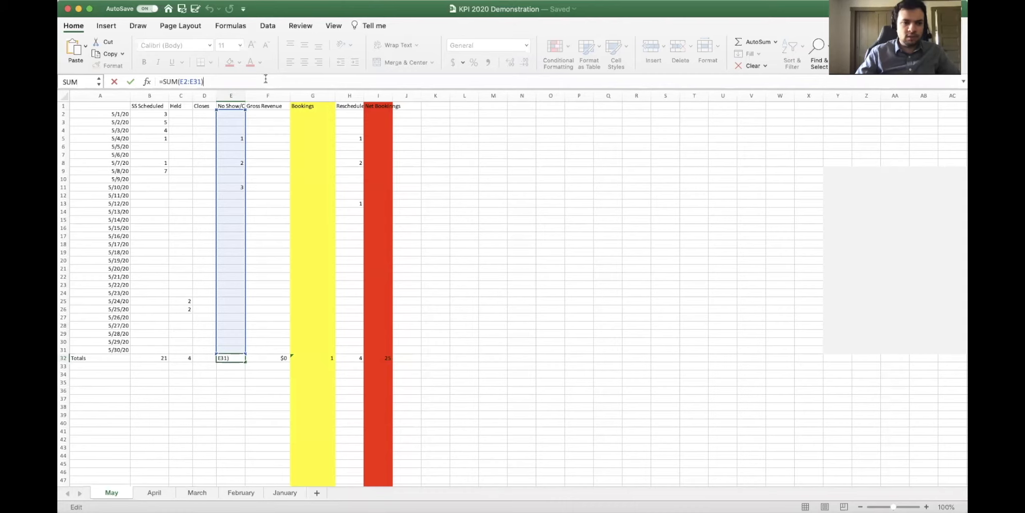
{"action": "key", "text": "Left"}
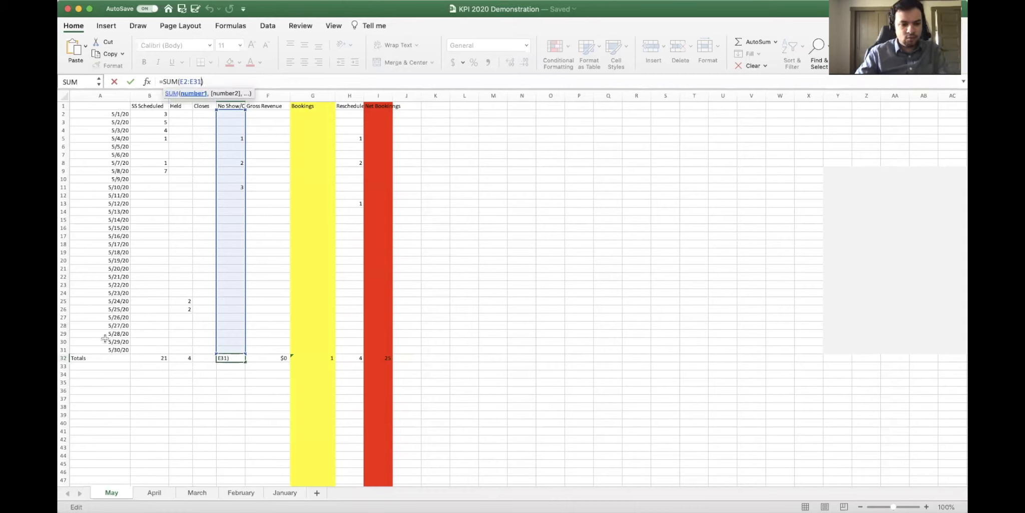
{"action": "left_click", "coordinate": [65, 350]}
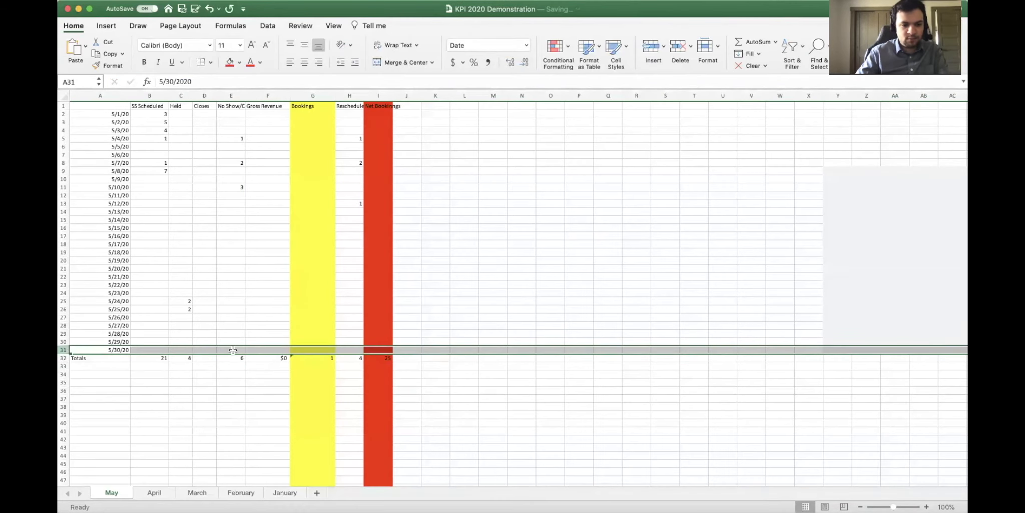
Step: Try extending the No Show/Cancellation total in E32 to =SUM(E2:E32), and restore the formula to =SUM(E2:E31)
{"action": "left_click", "coordinate": [232, 357]}
{"action": "left_click", "coordinate": [200, 81]}
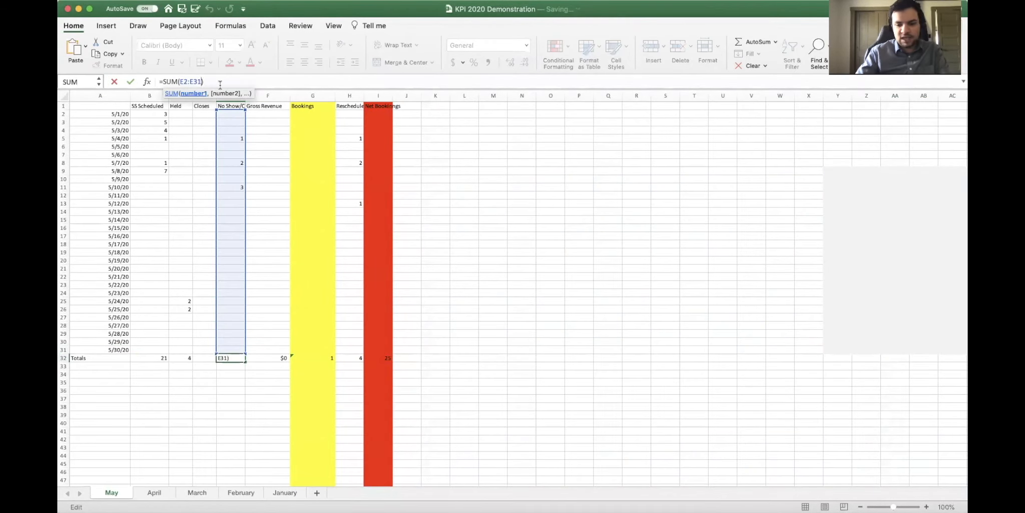
{"action": "key", "text": "Return"}
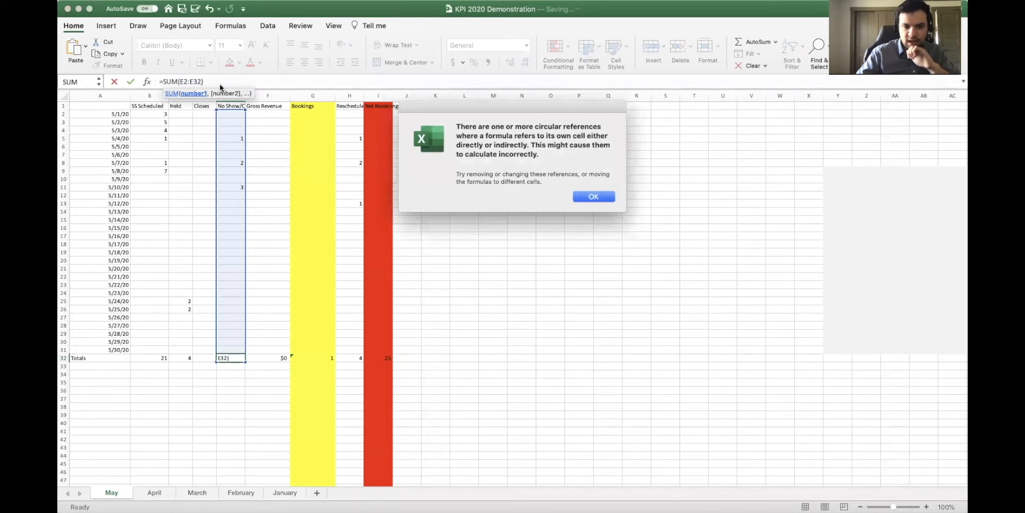
{"action": "left_click", "coordinate": [584, 195]}
{"action": "left_click", "coordinate": [237, 355]}
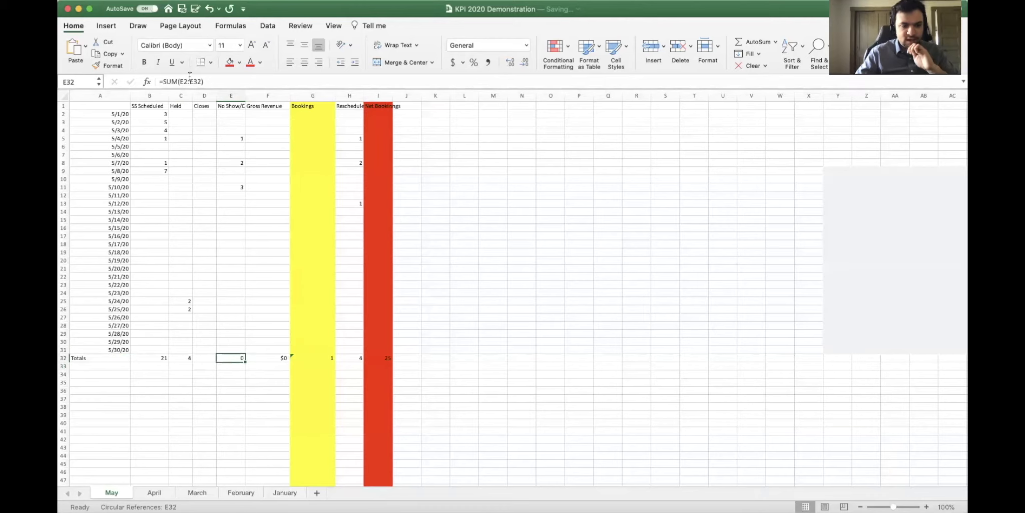
{"action": "left_click", "coordinate": [201, 80]}
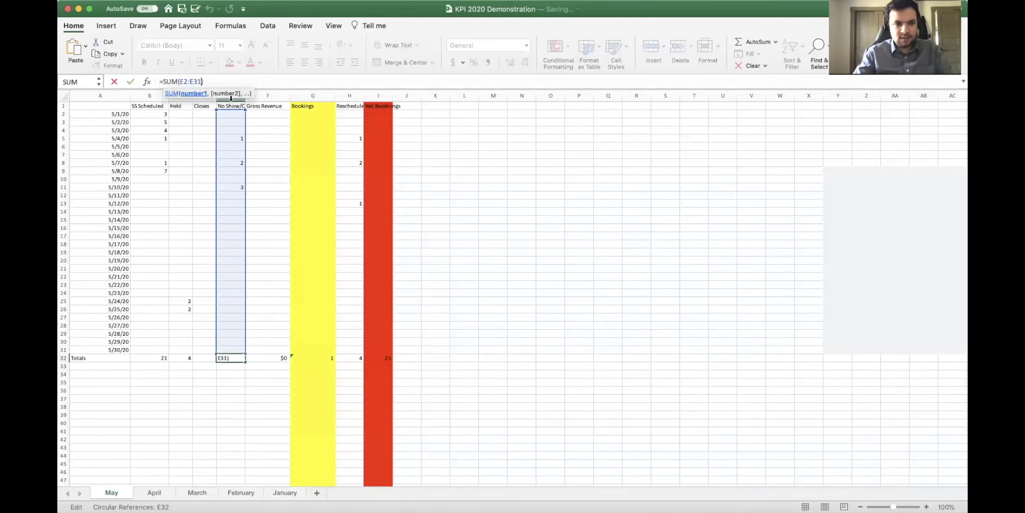
{"action": "key", "text": "Return"}
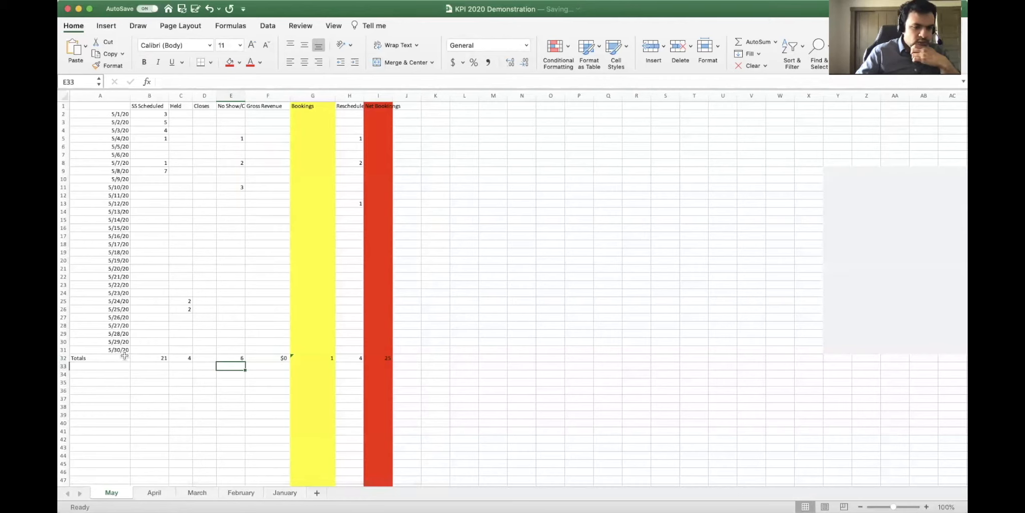
Step: Insert an empty row between the 5/30/20 row and the Totals row
{"action": "left_click", "coordinate": [65, 350]}
{"action": "left_click", "coordinate": [100, 349]}
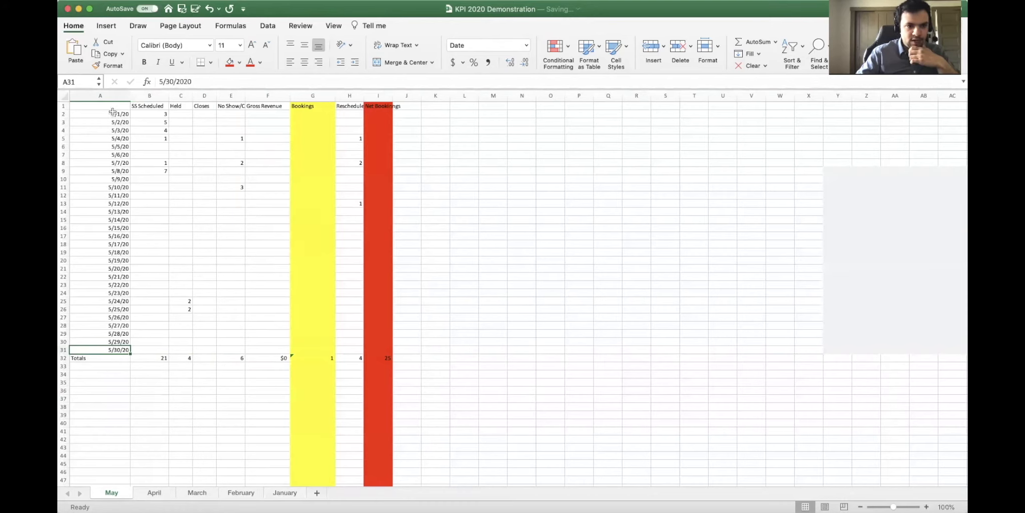
{"action": "left_click_drag", "start_coordinate": [111, 111], "coordinate": [116, 349]}
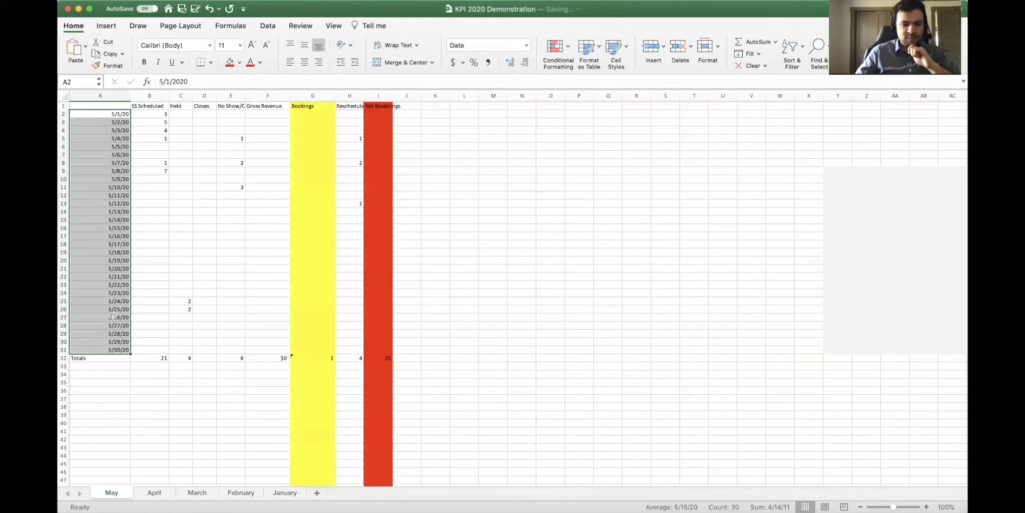
{"action": "left_click", "coordinate": [64, 358]}
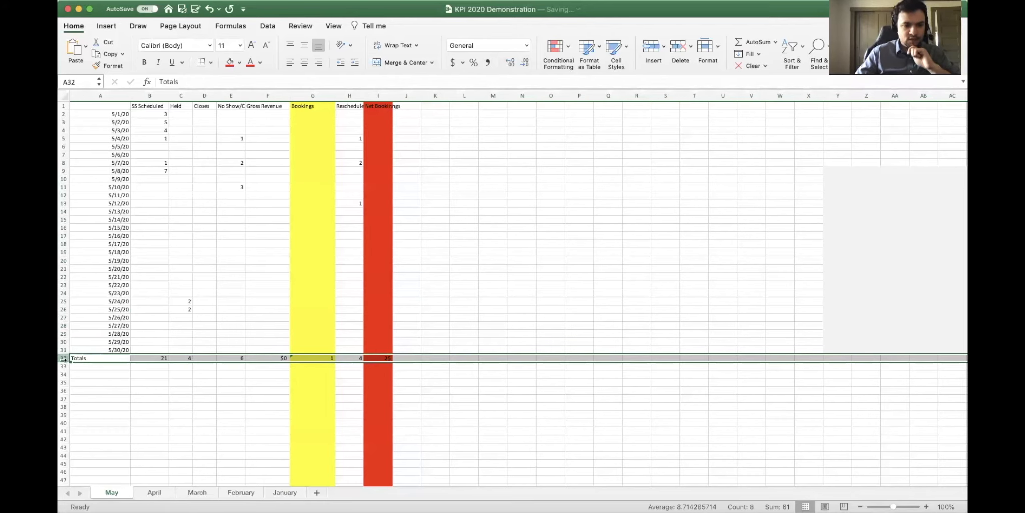
{"action": "right_click", "coordinate": [63, 359]}
{"action": "left_click", "coordinate": [94, 399]}
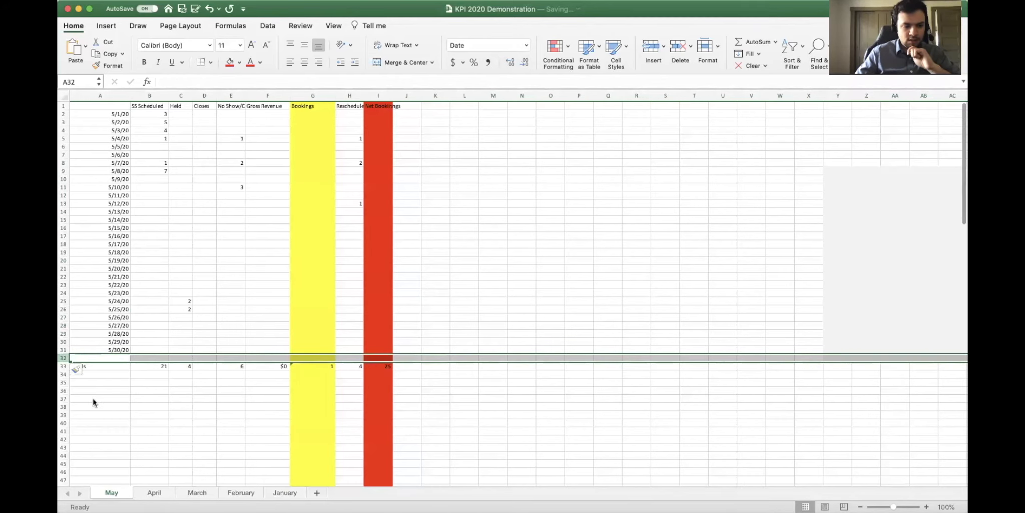
Step: Examine the empty row 32 across the columns and the range used by the SS Scheduled total formula in B33
{"action": "left_click", "coordinate": [111, 356]}
{"action": "key", "text": "Right"}
{"action": "key", "text": "Right"}
{"action": "key", "text": "Right"}
{"action": "key", "text": "Right"}
{"action": "key", "text": "Right"}
{"action": "key", "text": "Right"}
{"action": "key", "text": "Right"}
{"action": "key", "text": "Right"}
{"action": "key", "text": "Right"}
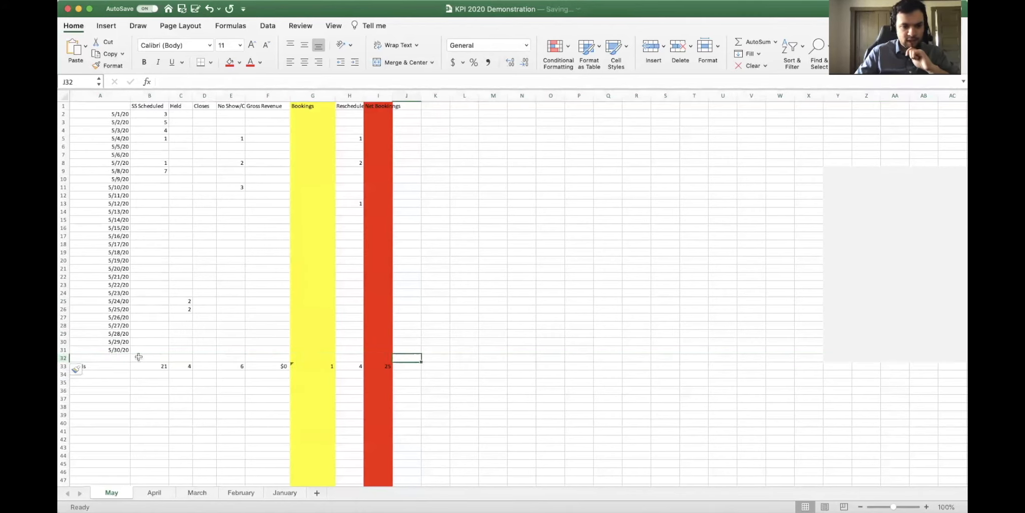
{"action": "left_click", "coordinate": [162, 365]}
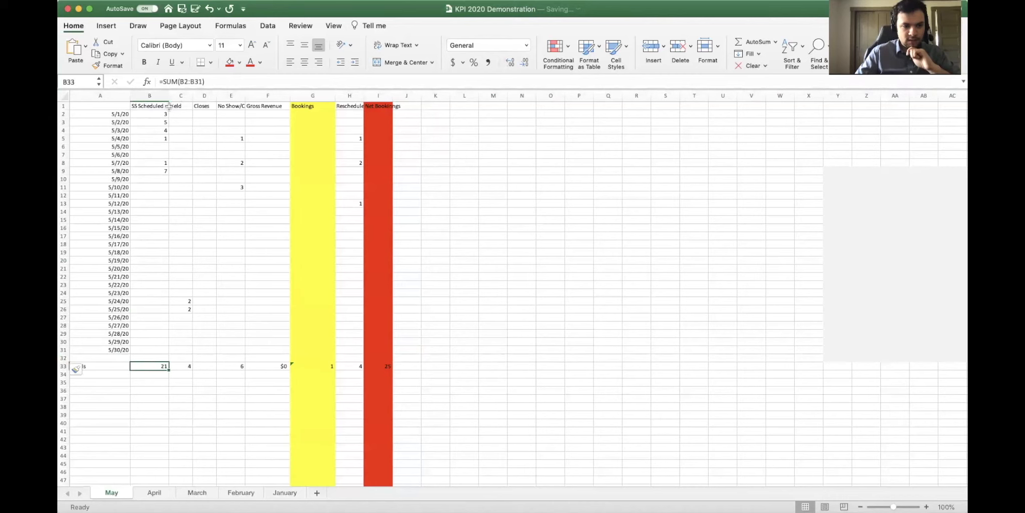
{"action": "left_click", "coordinate": [189, 81]}
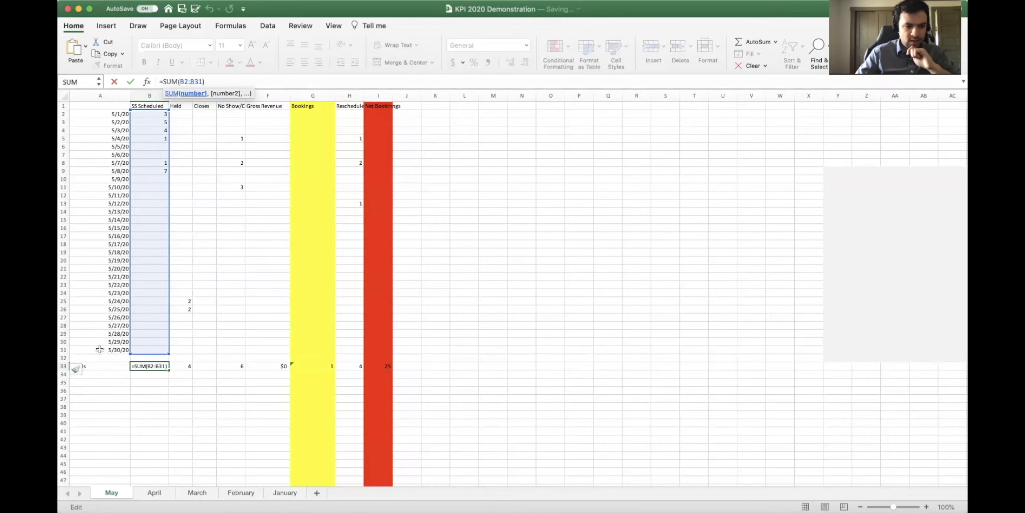
{"action": "key", "text": "Return"}
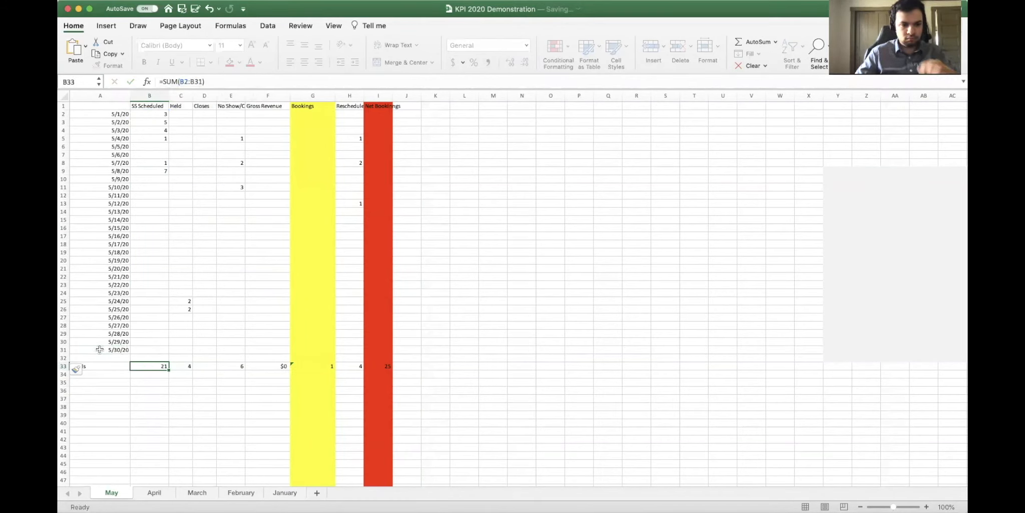
{"action": "key", "text": "Return"}
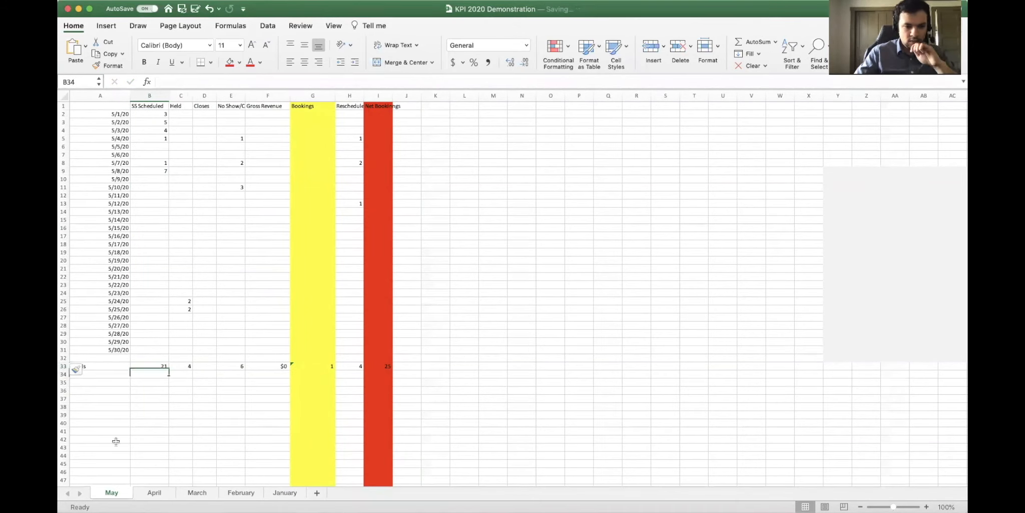
Step: Extend the date series from A31 into A32 to add 5/31/20
{"action": "left_click", "coordinate": [119, 350]}
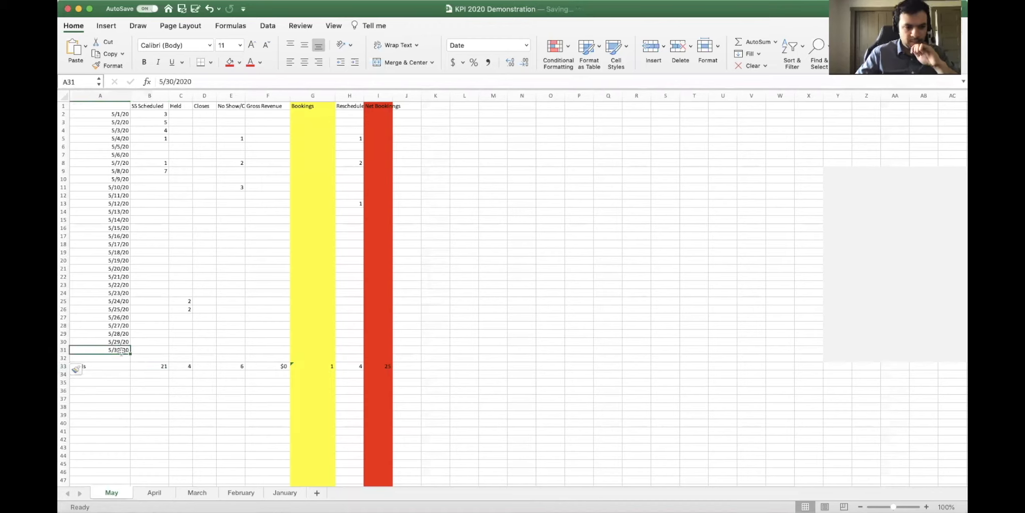
{"action": "left_click_drag", "start_coordinate": [130, 353], "coordinate": [130, 360]}
{"action": "left_click", "coordinate": [118, 356]}
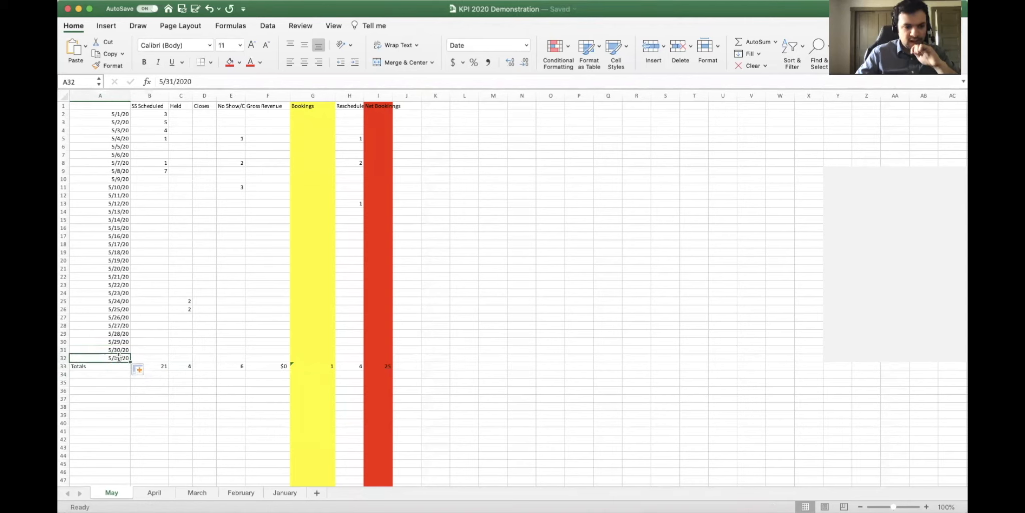
Step: Change the SS Scheduled total formula in B33 to =SUM(B2:B32)
{"action": "left_click", "coordinate": [149, 366]}
{"action": "left_click", "coordinate": [230, 81]}
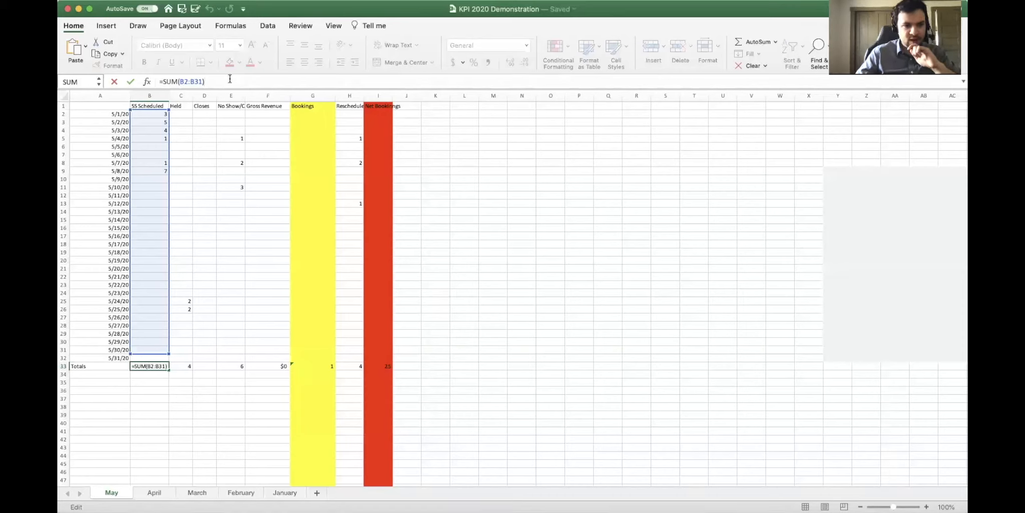
{"action": "key", "text": "Left"}
{"action": "key", "text": "BackSpace"}
{"action": "type", "text": "2"}
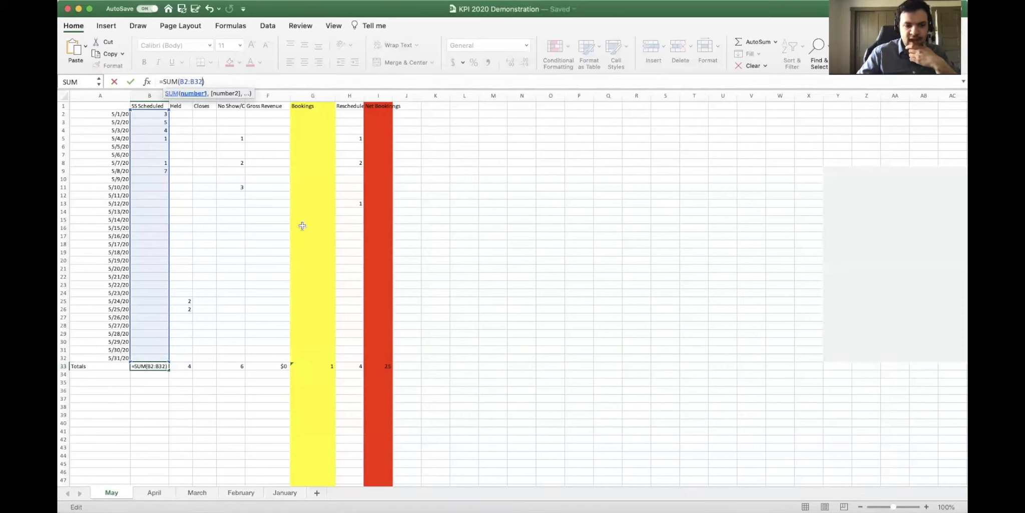
{"action": "key", "text": "Return"}
Step: Change the Held total in C33 to =SUM(C2:C32) and open the No Show/Cancellation total in E33 for editing
{"action": "key", "text": "Right"}
{"action": "key", "text": "Up"}
{"action": "left_click", "coordinate": [199, 82]}
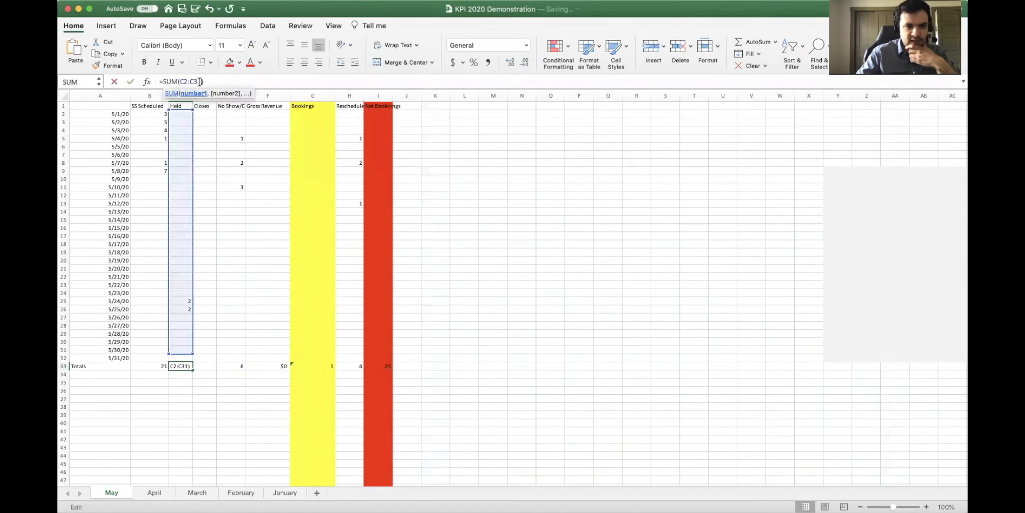
{"action": "key", "text": "BackSpace"}
{"action": "type", "text": "2"}
{"action": "key", "text": "Return"}
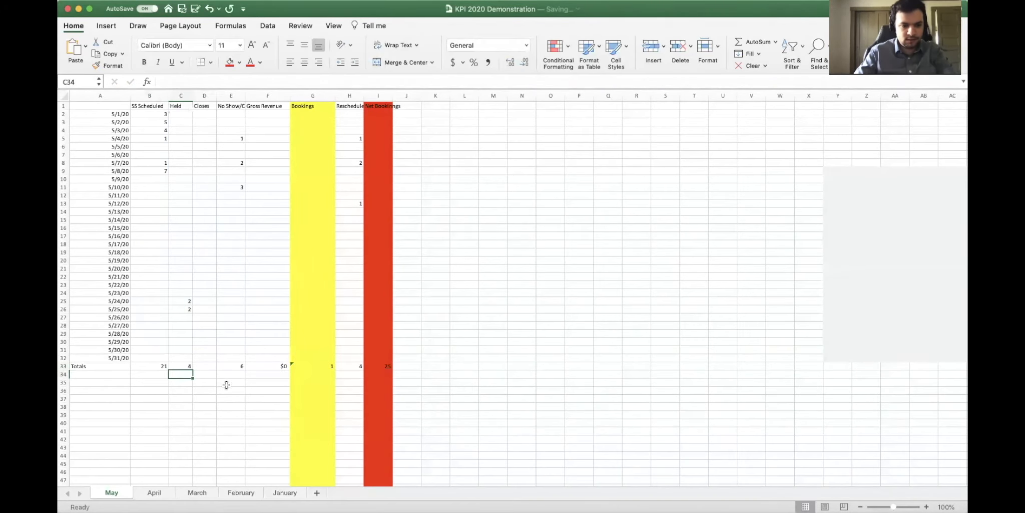
{"action": "double_click", "coordinate": [231, 366]}
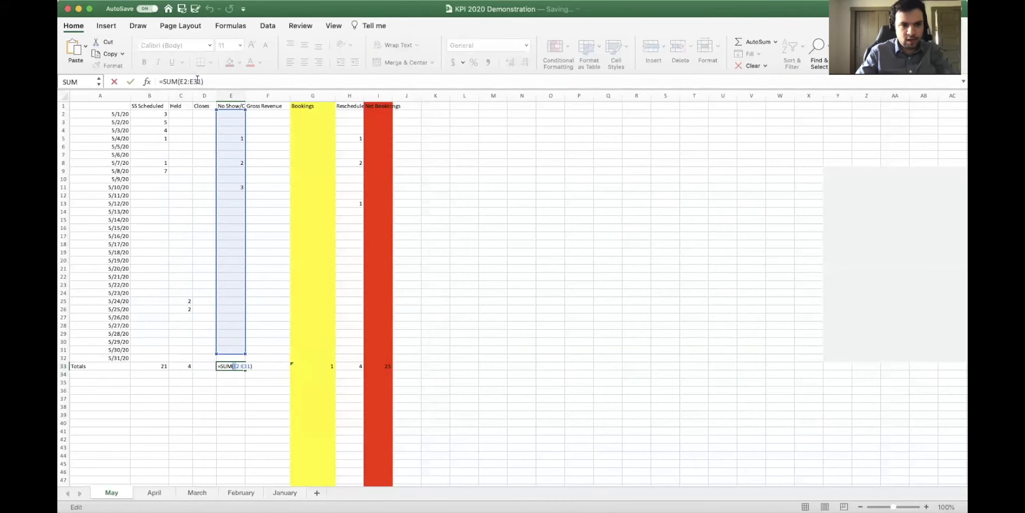
{"action": "left_click", "coordinate": [196, 81]}
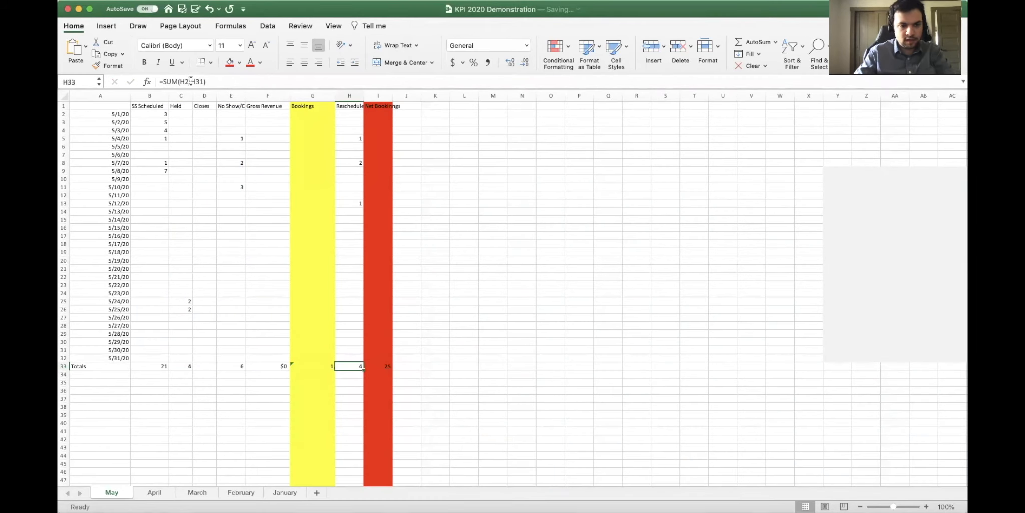
Step: Delete the yellow Bookings column and open the Rescheduled total formula in G33 for editing
{"action": "left_click", "coordinate": [306, 97]}
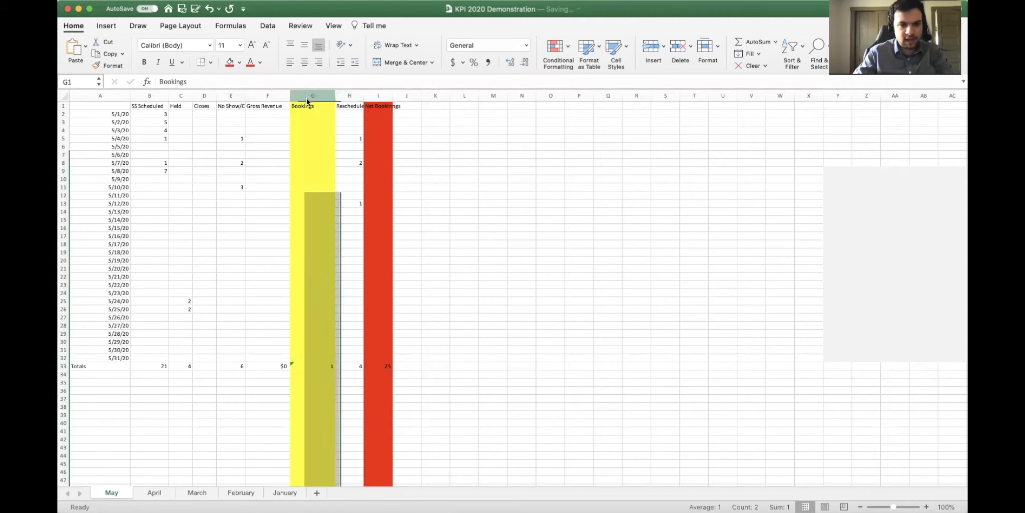
{"action": "right_click", "coordinate": [306, 101]}
{"action": "left_click", "coordinate": [339, 161]}
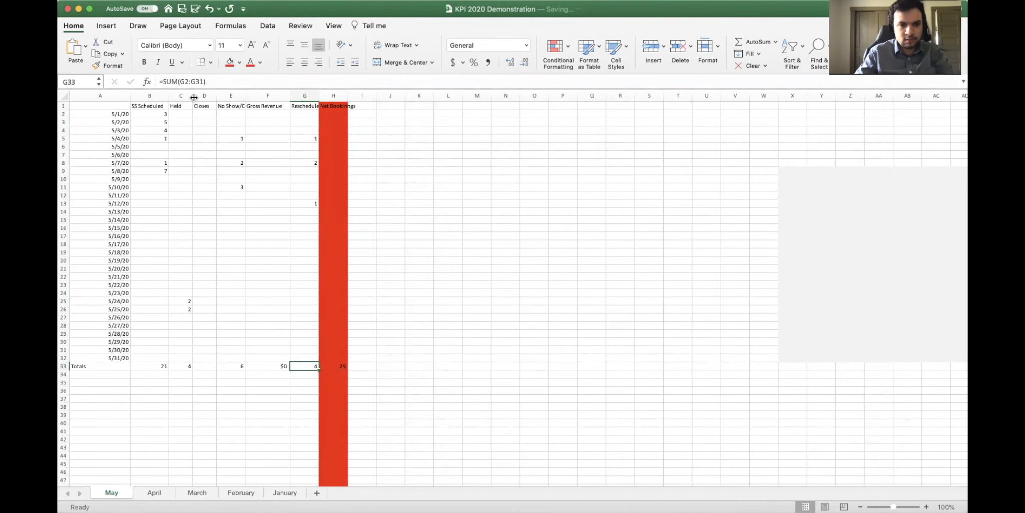
{"action": "left_click", "coordinate": [205, 82]}
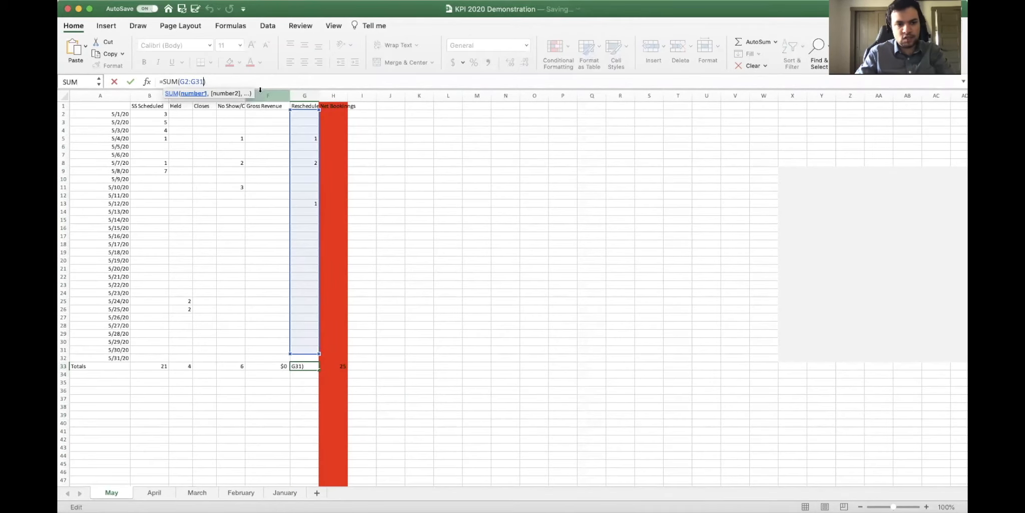
{"action": "key", "text": "Return"}
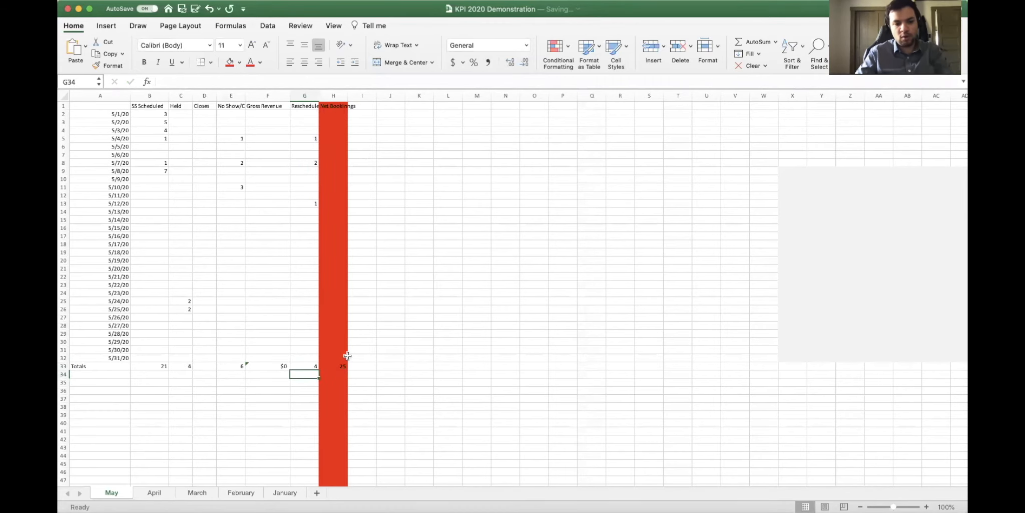
Step: Delete the red Net Bookings column
{"action": "left_click", "coordinate": [329, 92]}
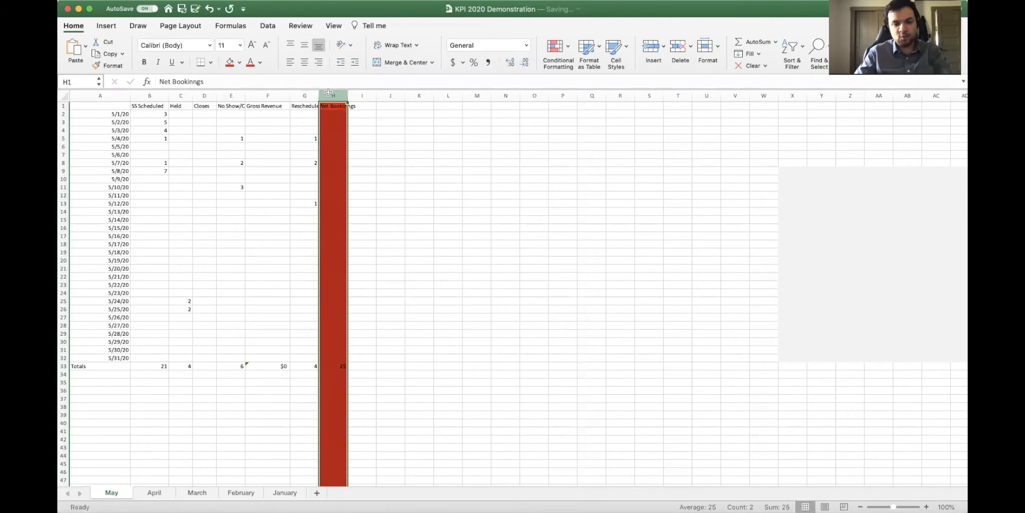
{"action": "right_click", "coordinate": [328, 92]}
{"action": "left_click", "coordinate": [370, 156]}
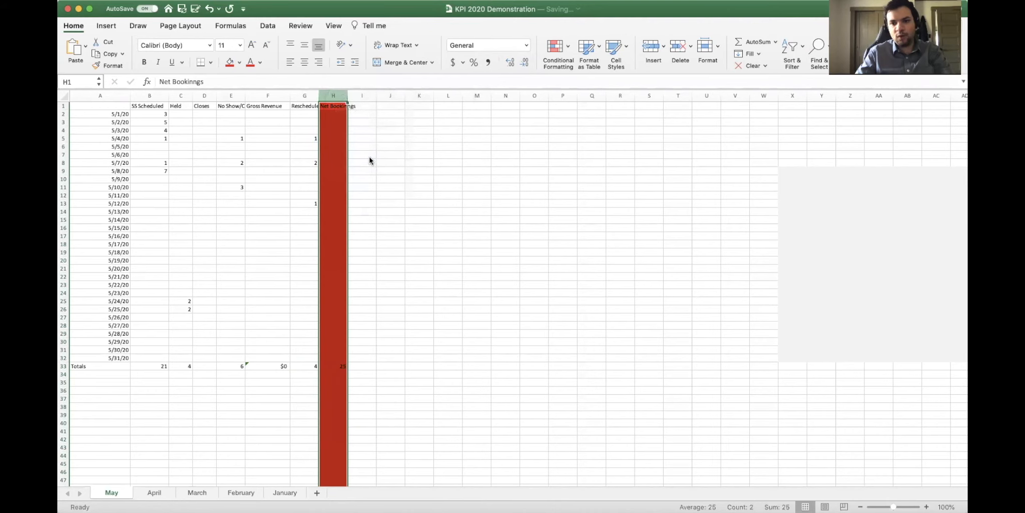
{"action": "left_click", "coordinate": [420, 248]}
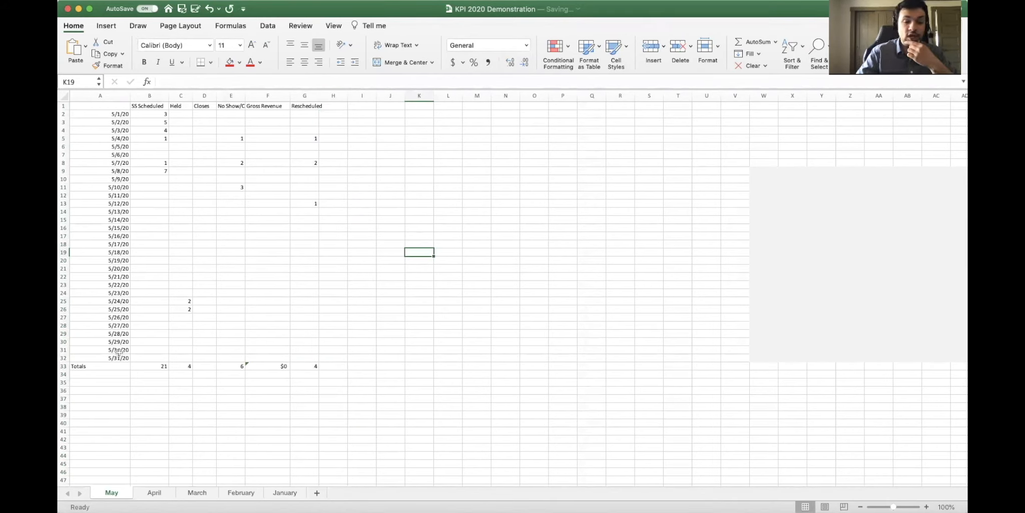
Step: Examine the 5/31/20 row and check that the total formulas in B33 and C33 include it
{"action": "left_click", "coordinate": [156, 357]}
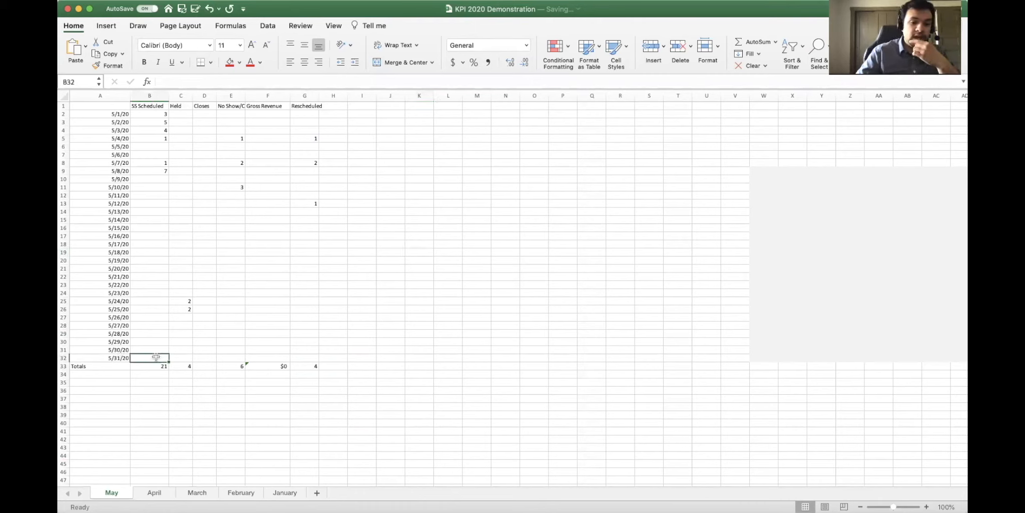
{"action": "key", "text": "Right"}
{"action": "key", "text": "Down"}
{"action": "key", "text": "Up"}
{"action": "key", "text": "Left"}
{"action": "key", "text": "Down"}
{"action": "key", "text": "Right"}
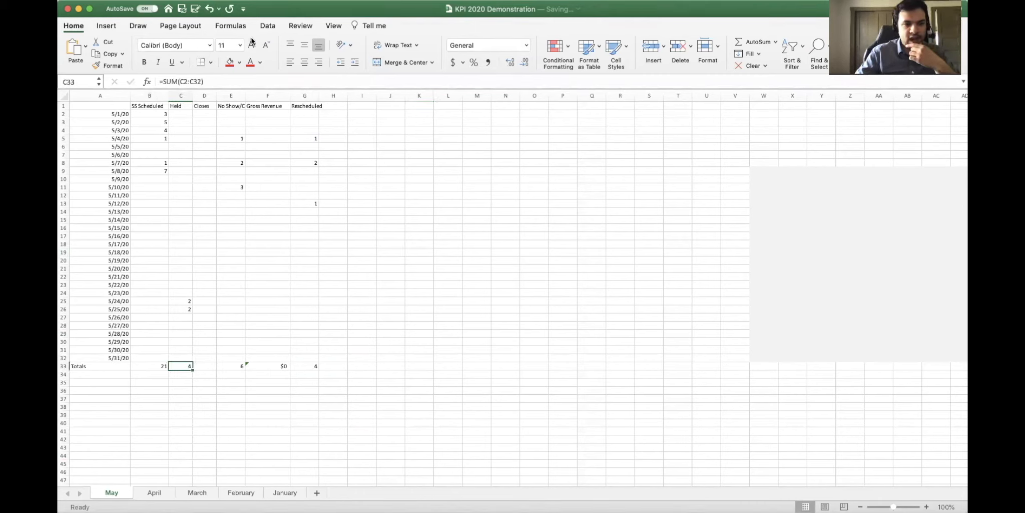
{"action": "left_click", "coordinate": [205, 82]}
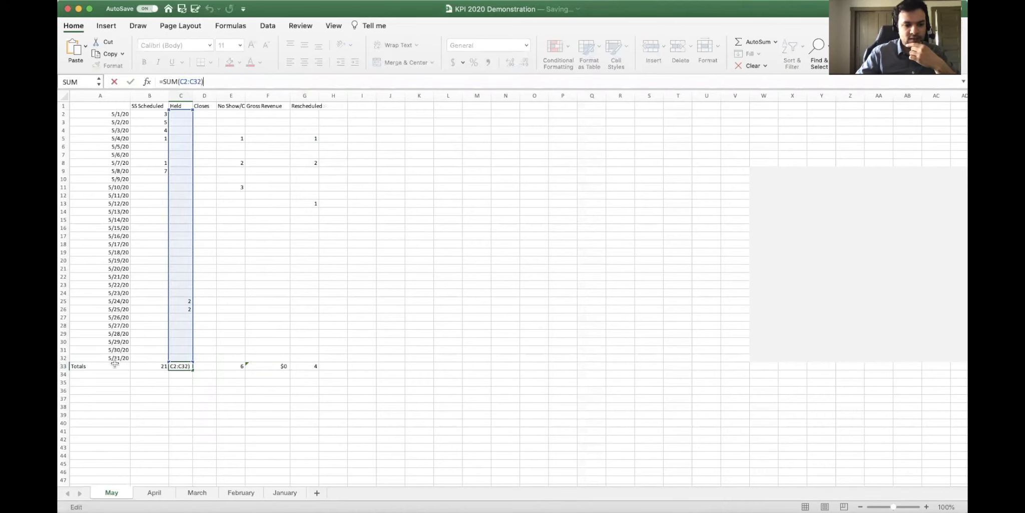
{"action": "key", "text": "shift+Tab"}
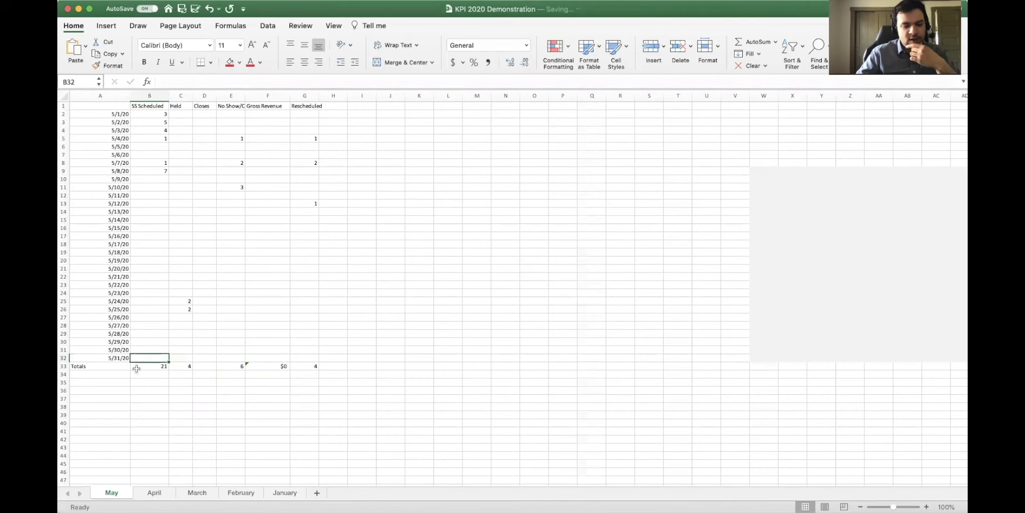
{"action": "key", "text": "Up"}
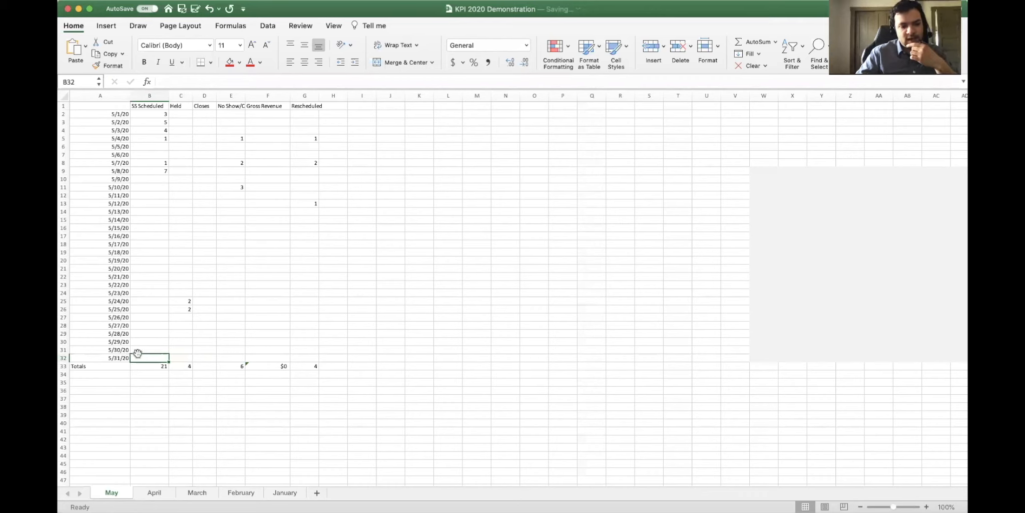
{"action": "left_click", "coordinate": [120, 357]}
{"action": "left_click", "coordinate": [154, 357]}
{"action": "left_click", "coordinate": [161, 367]}
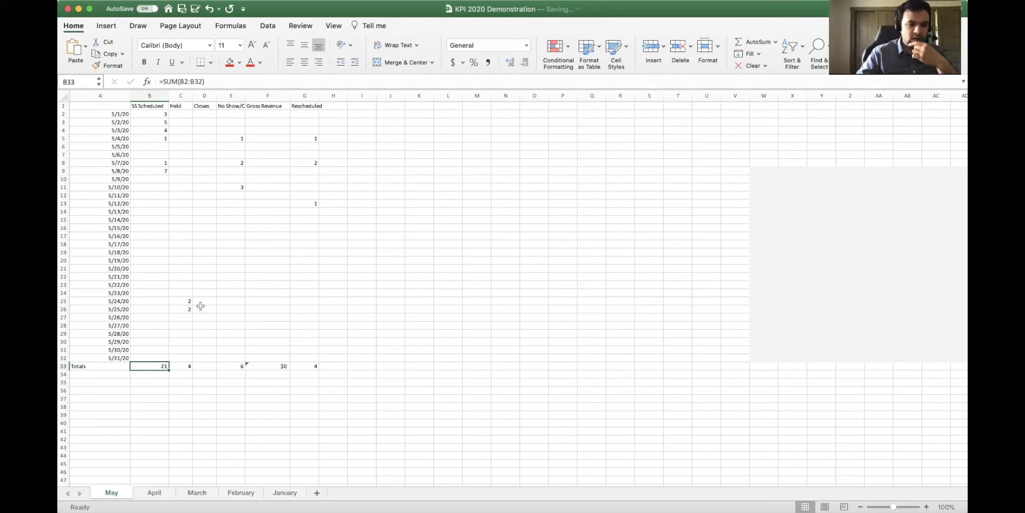
Step: Delete the 5/31/20 row above the totals and check the SS Scheduled total formula in B32
{"action": "left_click", "coordinate": [177, 366]}
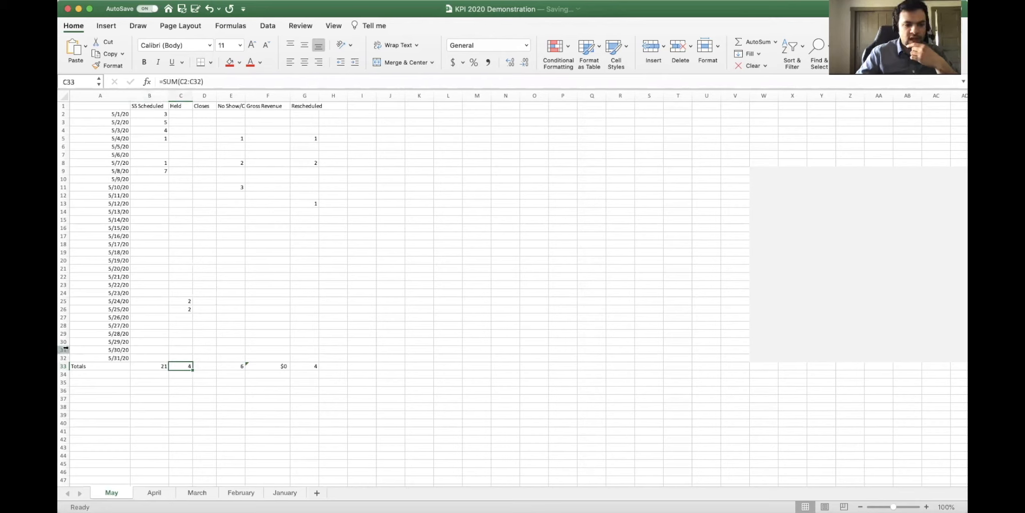
{"action": "left_click", "coordinate": [65, 358]}
{"action": "right_click", "coordinate": [65, 358]}
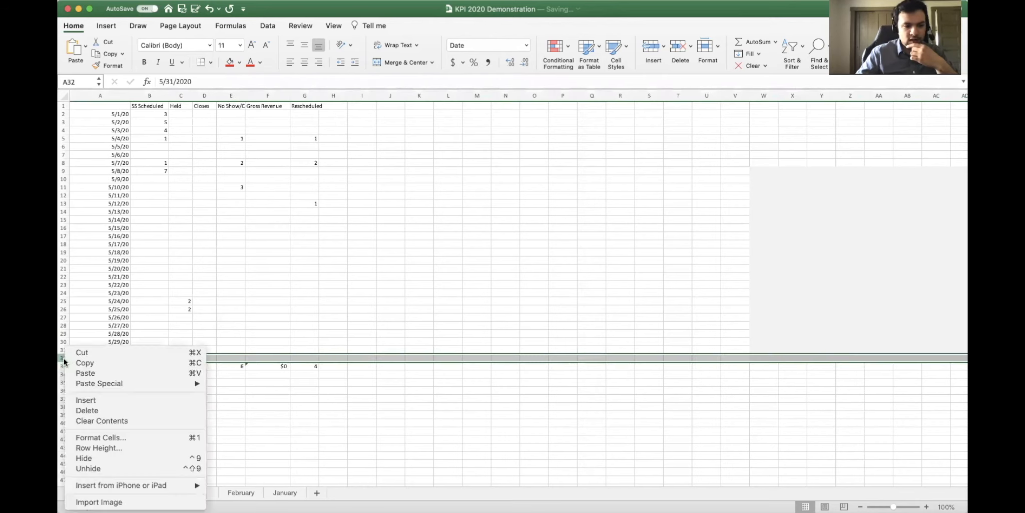
{"action": "left_click", "coordinate": [61, 358]}
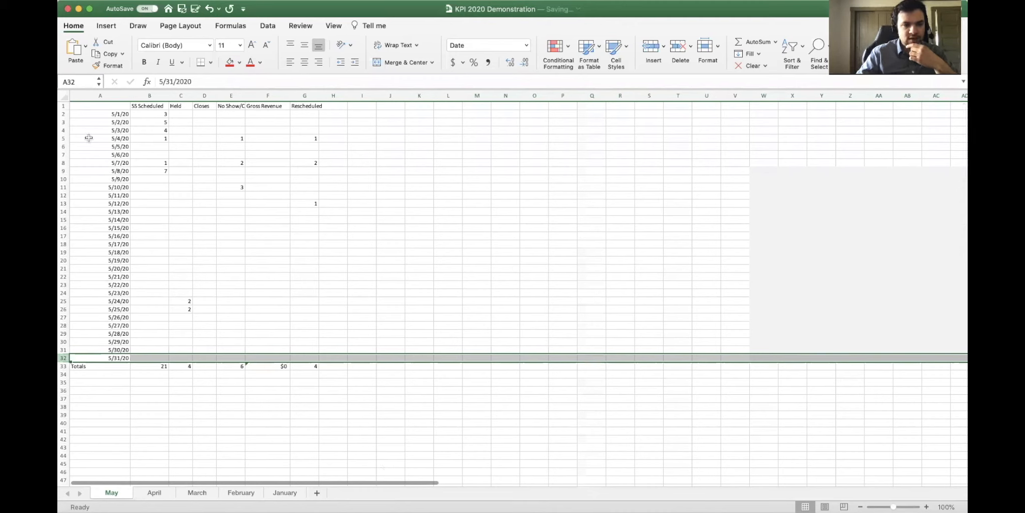
{"action": "right_click", "coordinate": [63, 359]}
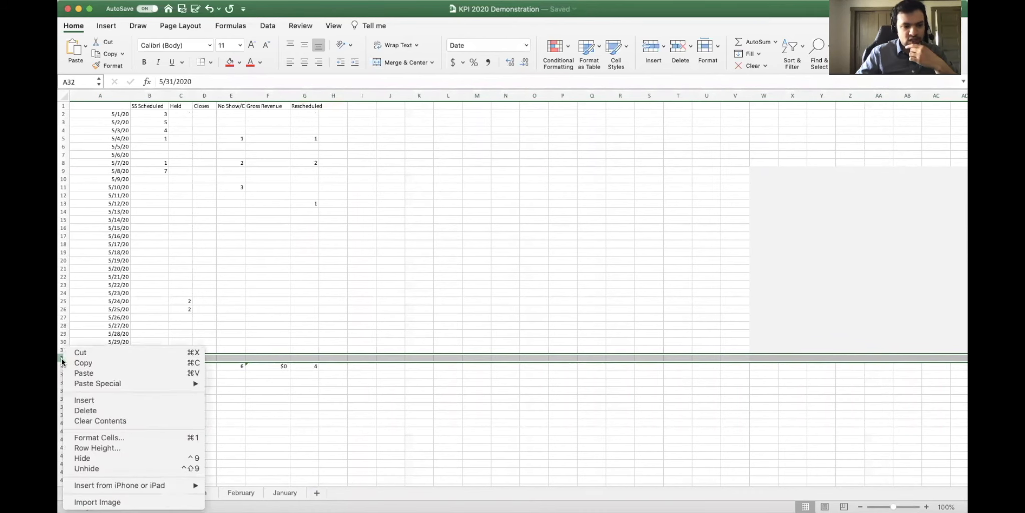
{"action": "left_click", "coordinate": [91, 410]}
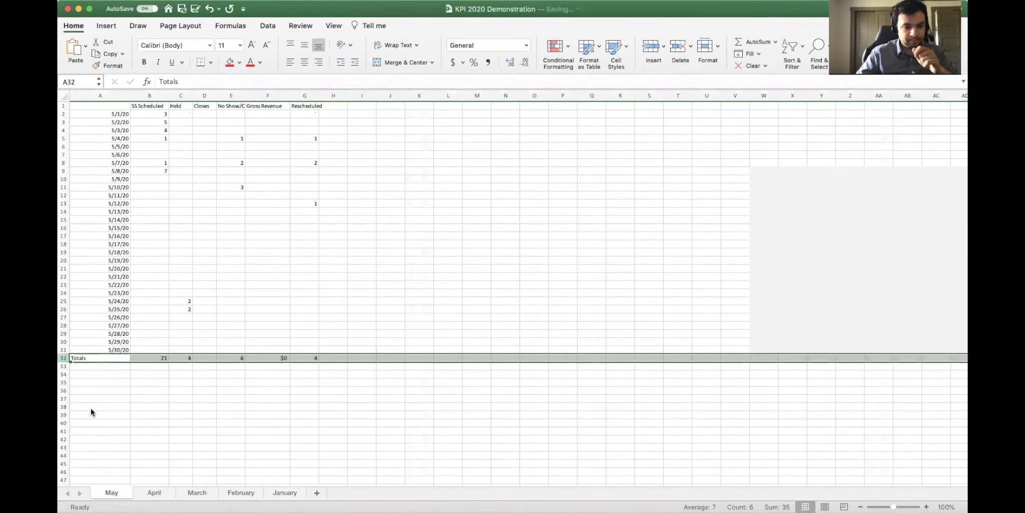
{"action": "left_click", "coordinate": [154, 357]}
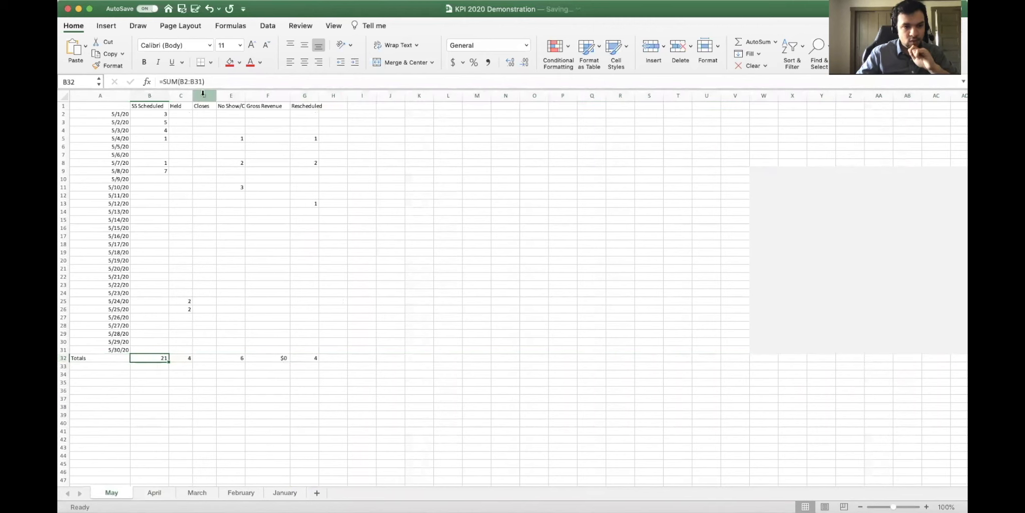
{"action": "left_click", "coordinate": [199, 81]}
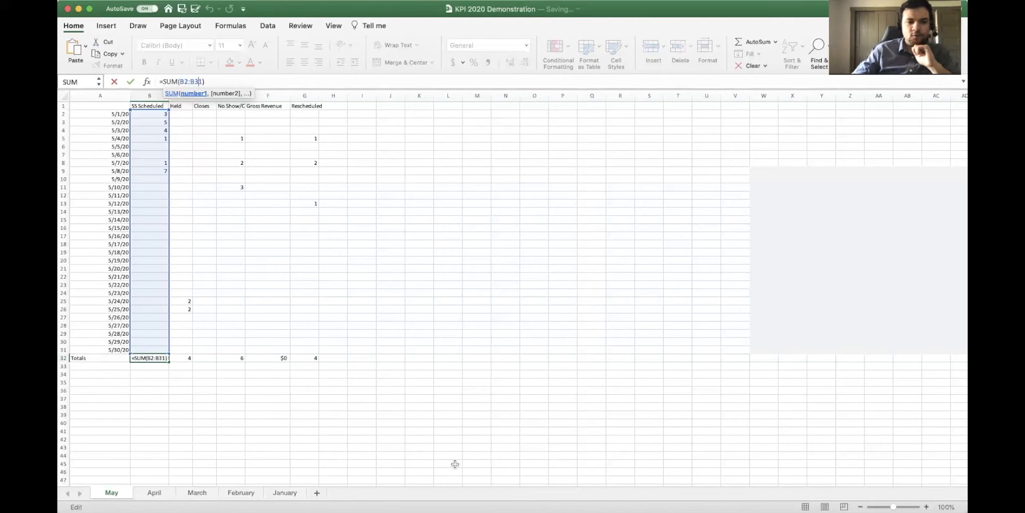
Step: Change the first date in A2 to 4/1/2020 and fill the daily dates down to 4/30/20 in A31
{"action": "left_click", "coordinate": [116, 118]}
{"action": "left_click", "coordinate": [162, 82]}
{"action": "key", "text": "BackSpace"}
{"action": "type", "text": "4"}
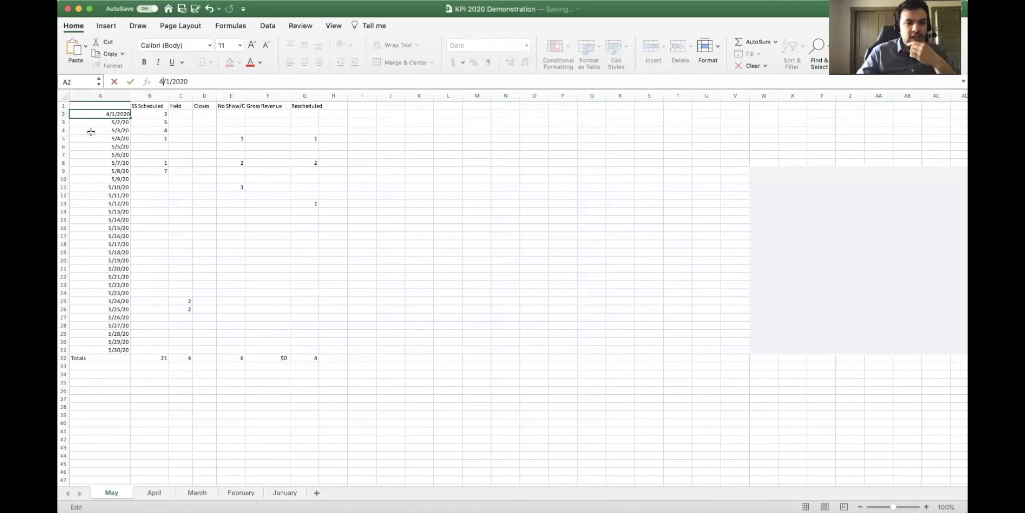
{"action": "key", "text": "Return"}
{"action": "left_click", "coordinate": [114, 114]}
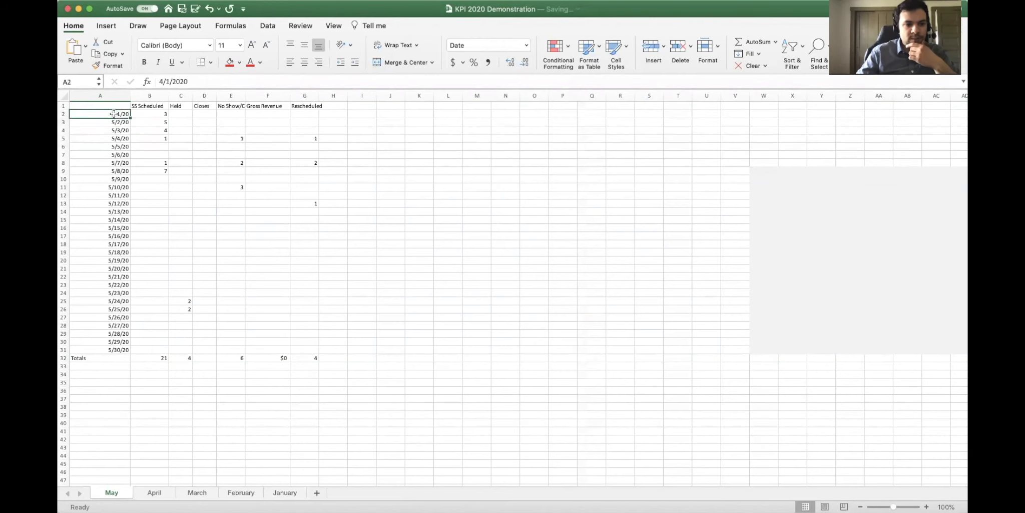
{"action": "left_click_drag", "start_coordinate": [129, 116], "coordinate": [129, 352]}
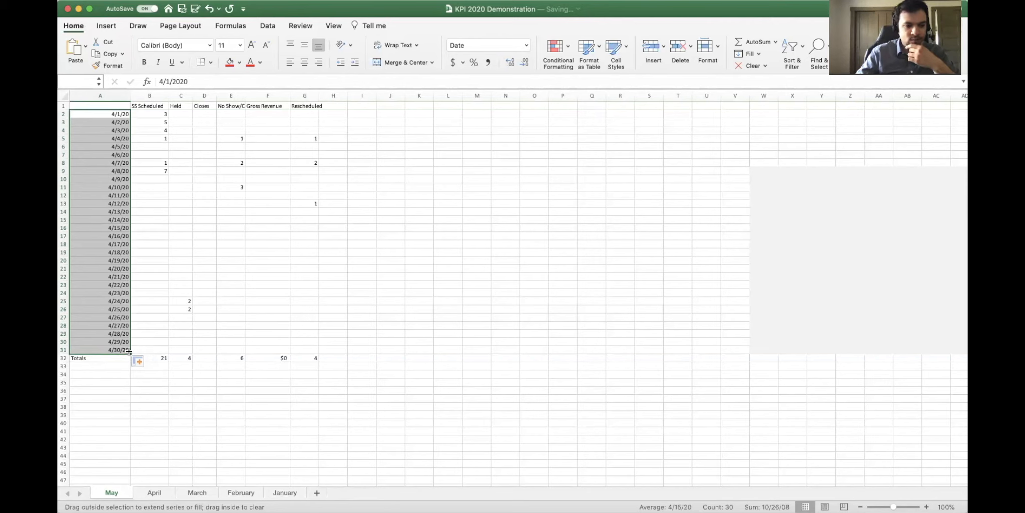
Step: Extend the daily date series in column A past the totals row down to 6/5/20 in A67
{"action": "left_click_drag", "start_coordinate": [129, 354], "coordinate": [125, 465]}
{"action": "scroll", "coordinate": [125, 465], "scroll_direction": "down", "scroll_amount": 10}
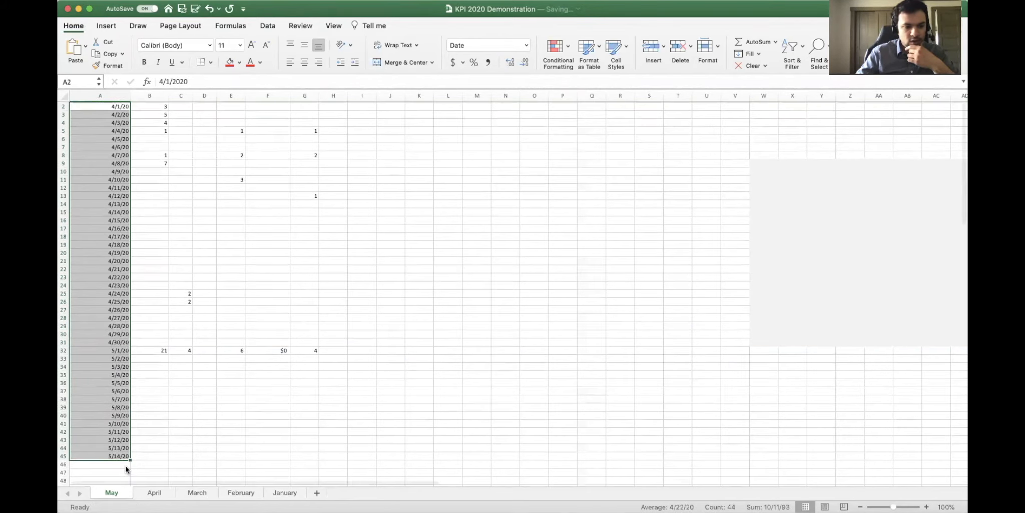
{"action": "left_click_drag", "start_coordinate": [131, 230], "coordinate": [85, 404]}
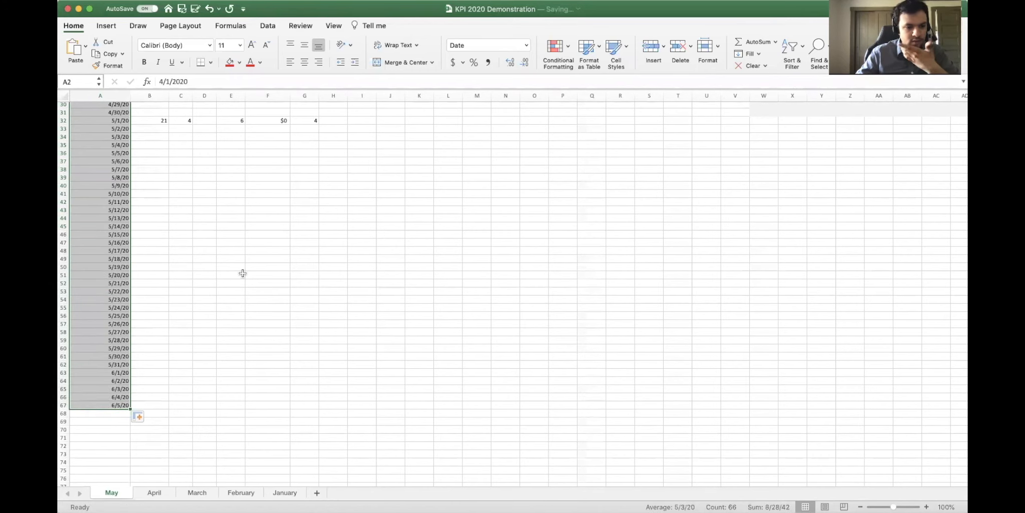
{"action": "left_click", "coordinate": [207, 380]}
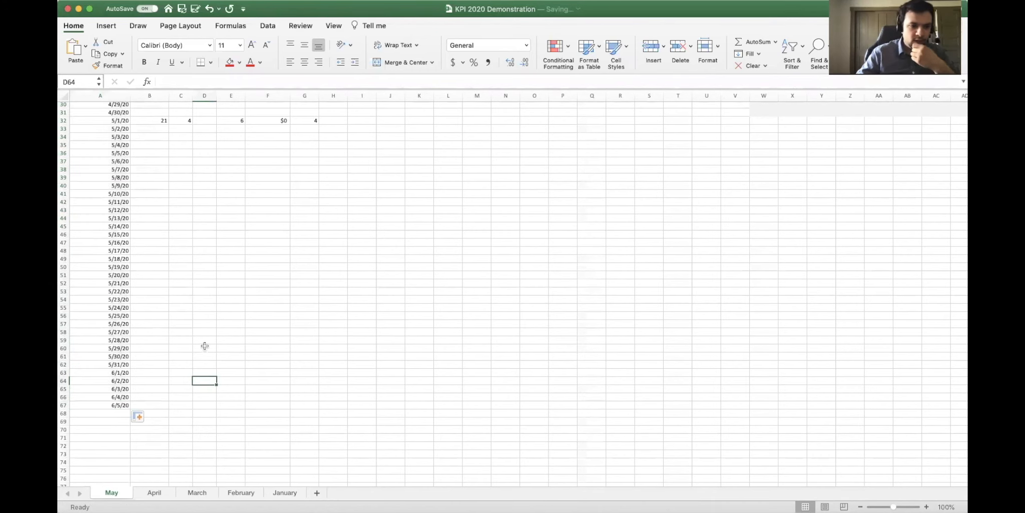
{"action": "scroll", "coordinate": [197, 291], "scroll_direction": "up", "scroll_amount": 10}
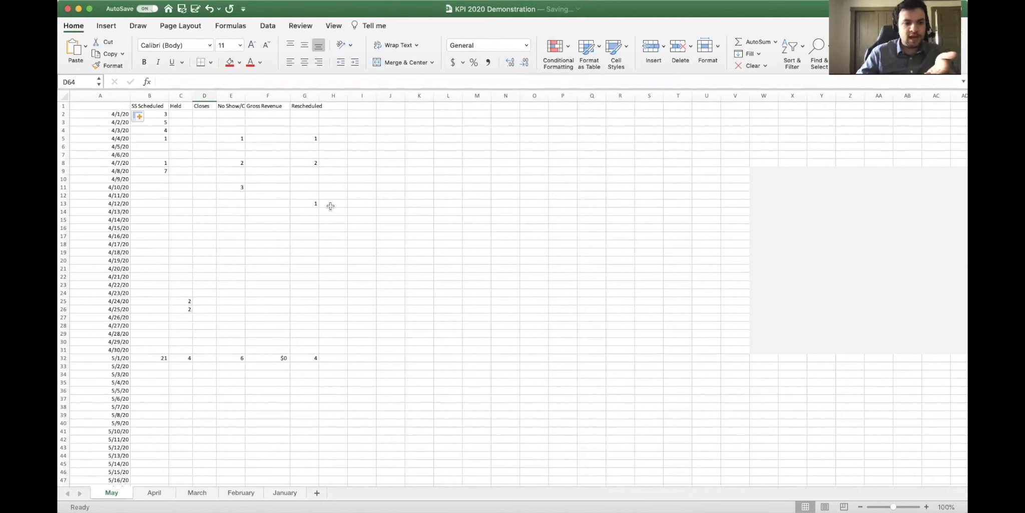
Step: Examine the Gross Revenue and No Show/Cancellation total formulas in row 32 and the cells just above them
{"action": "left_click", "coordinate": [284, 358]}
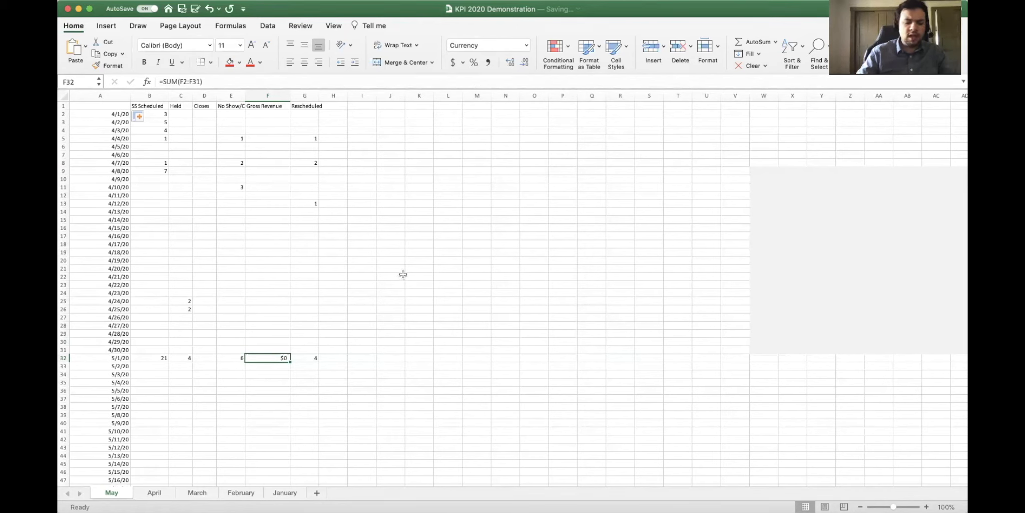
{"action": "key", "text": "Up"}
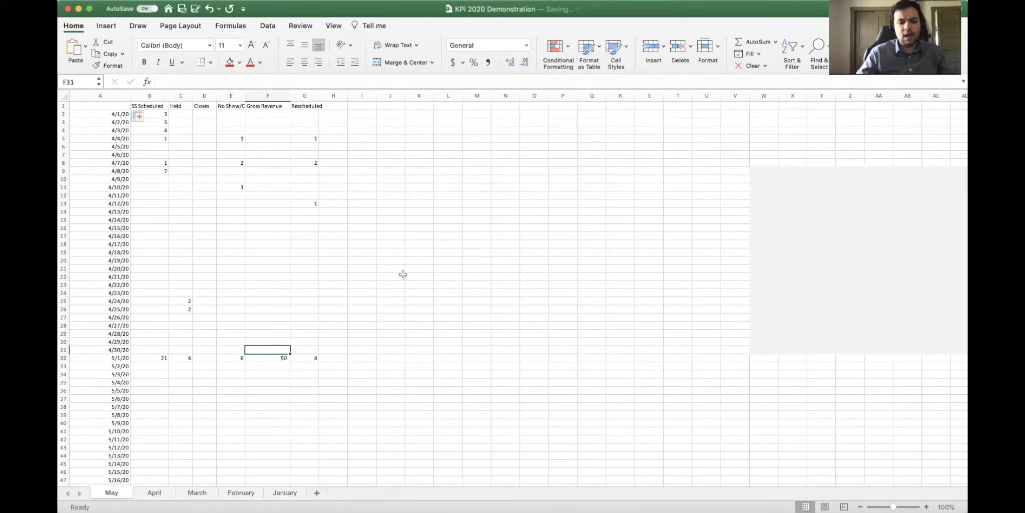
{"action": "key", "text": "Left"}
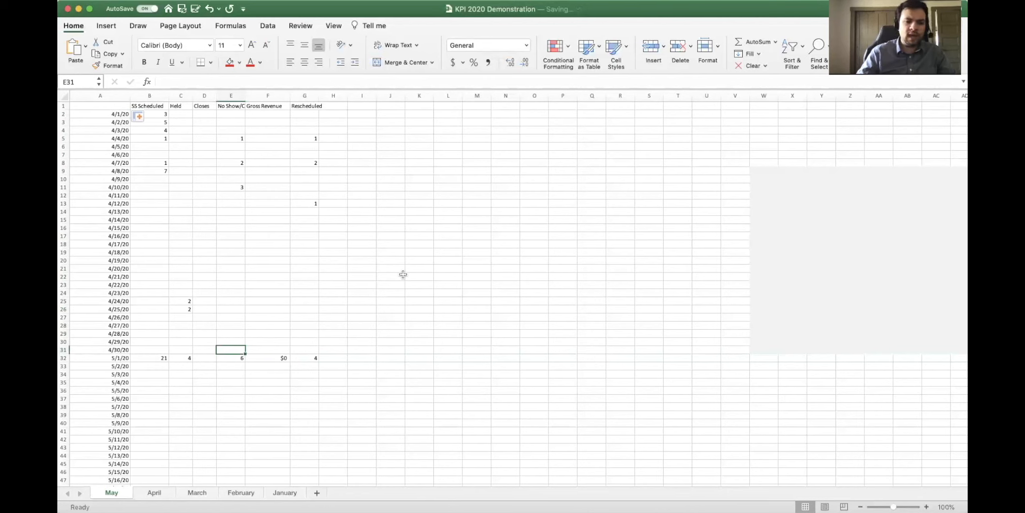
{"action": "key", "text": "Down"}
{"action": "key", "text": "Up"}
{"action": "key", "text": "Up"}
{"action": "key", "text": "Up"}
{"action": "key", "text": "Down"}
{"action": "key", "text": "Down"}
{"action": "key", "text": "Down"}
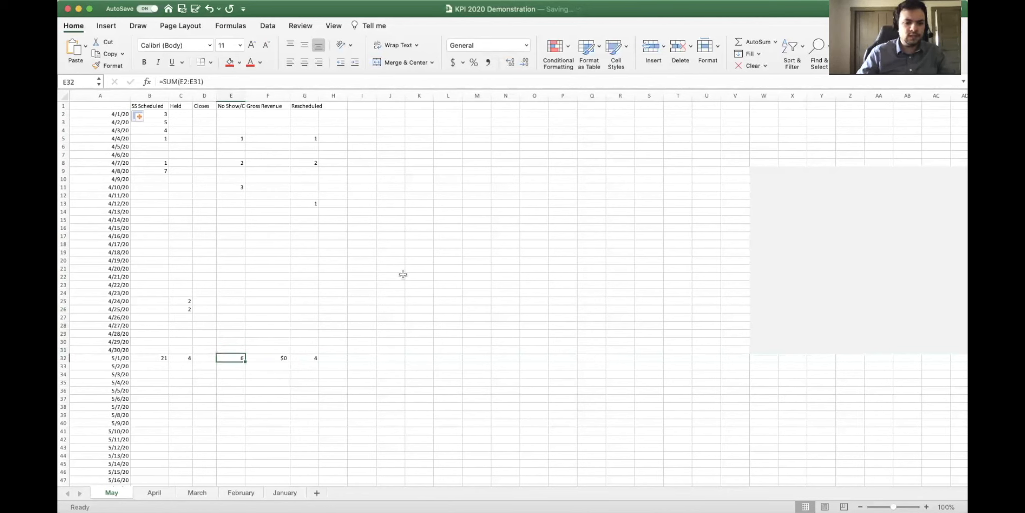